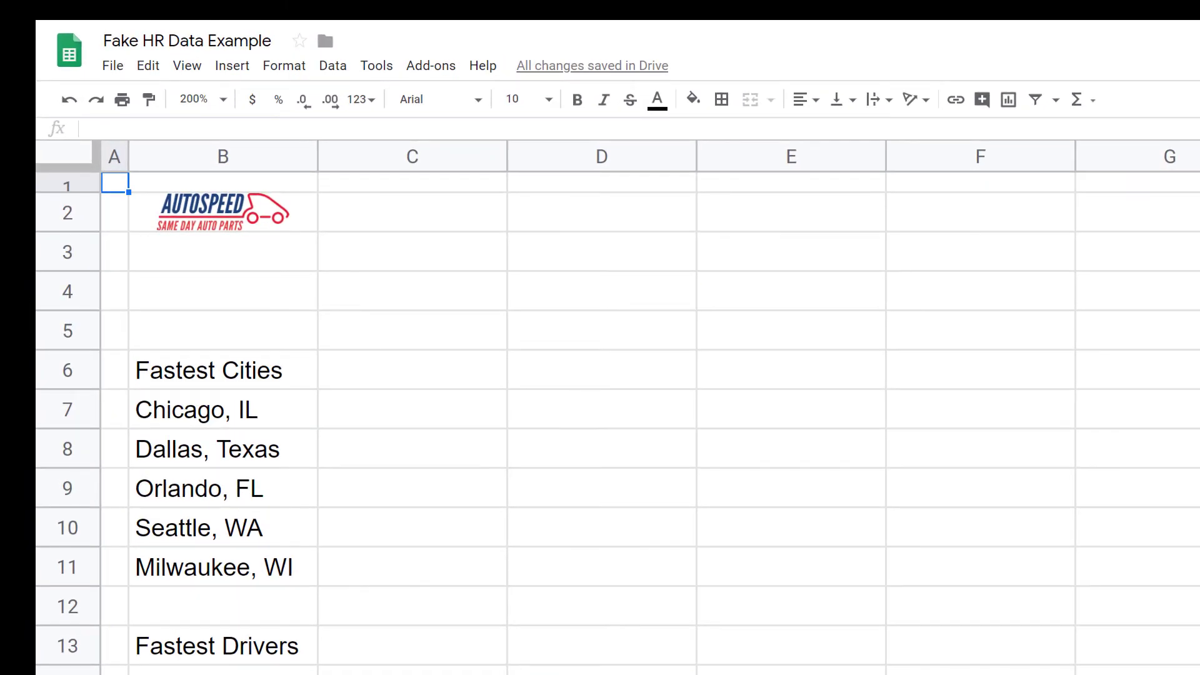
# Step: Merge all cells in B2:E4 into one cell so the Autospeed logo fills the header area
pyautogui.moveTo(276, 201); pyautogui.dragTo(722, 300)
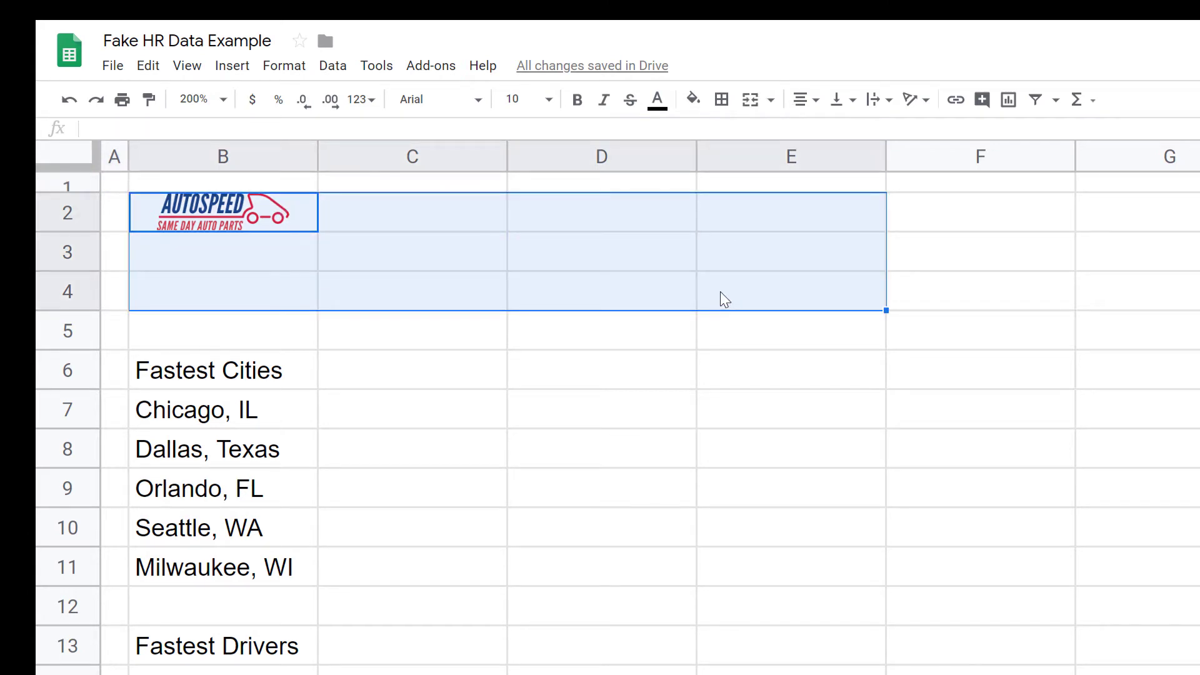
pyautogui.click(288, 68)
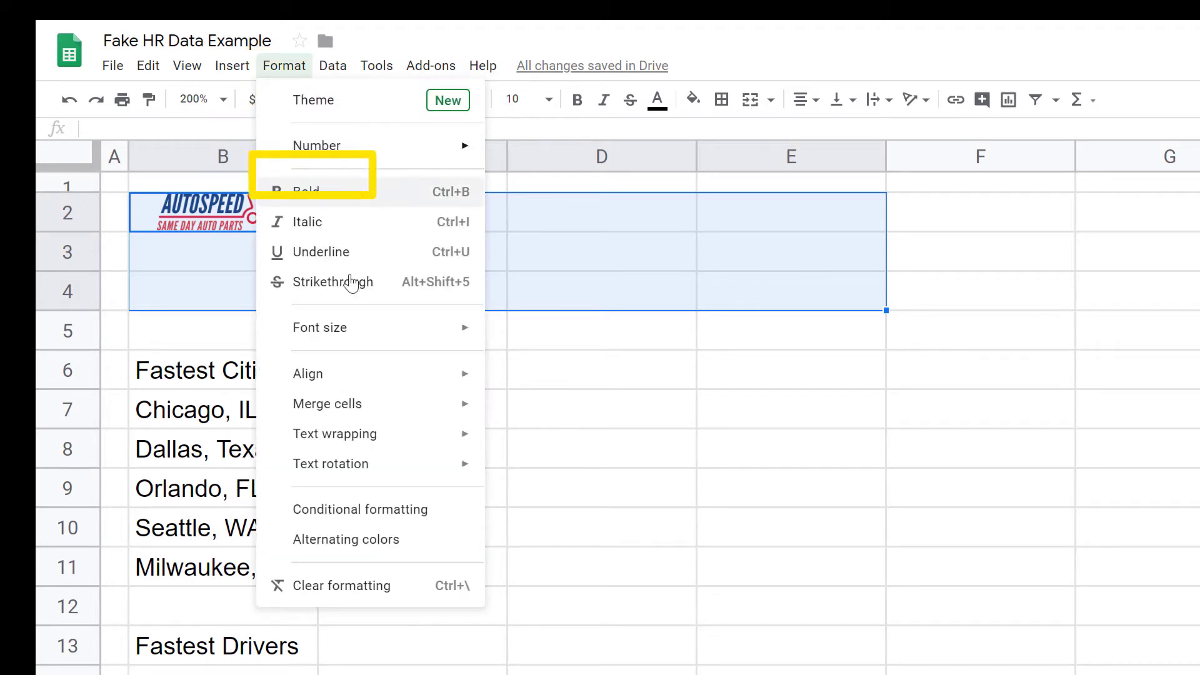
pyautogui.moveTo(375, 413)
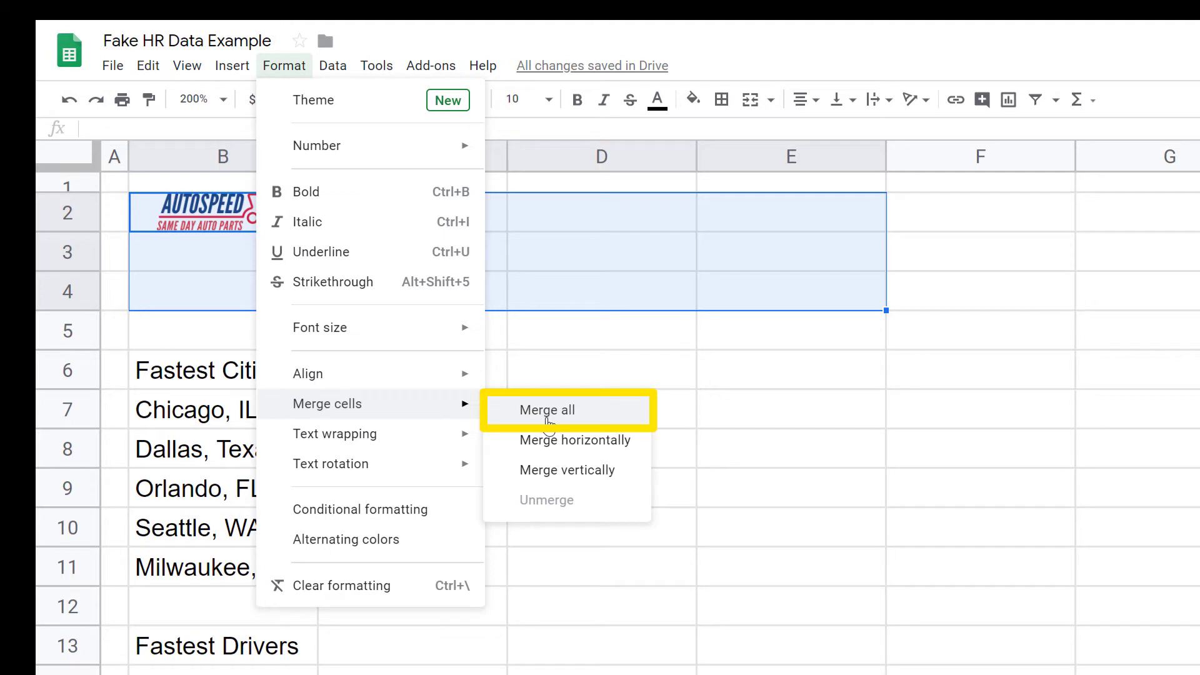
pyautogui.click(547, 411)
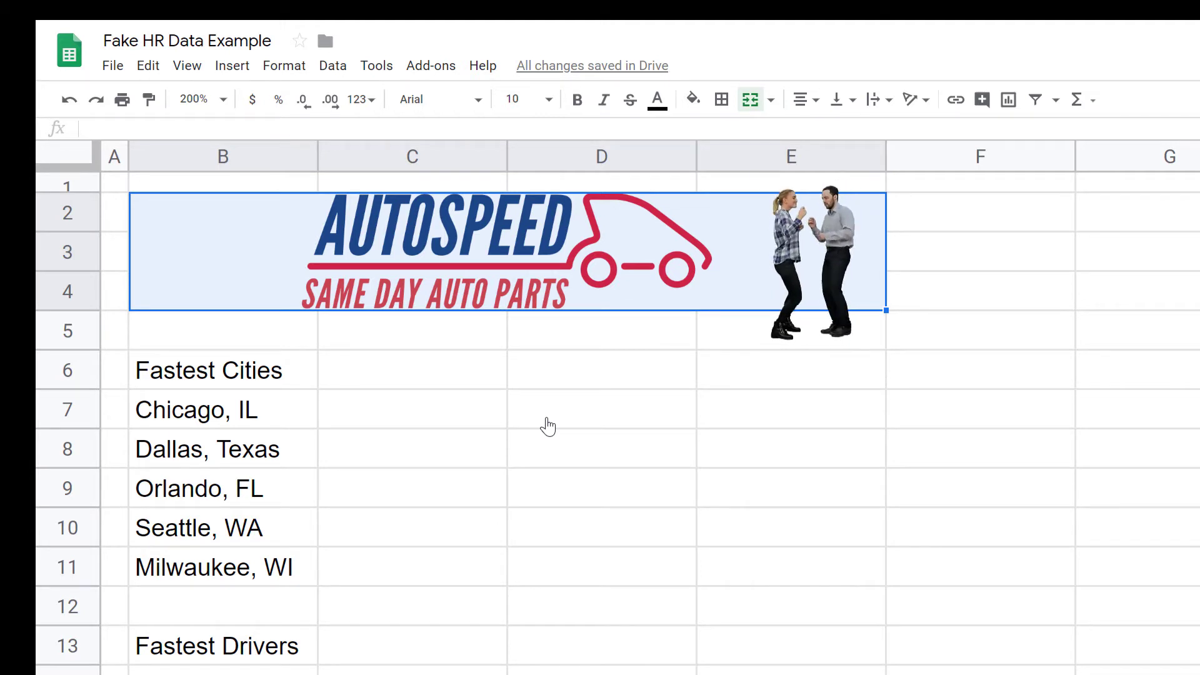
pyautogui.click(475, 335)
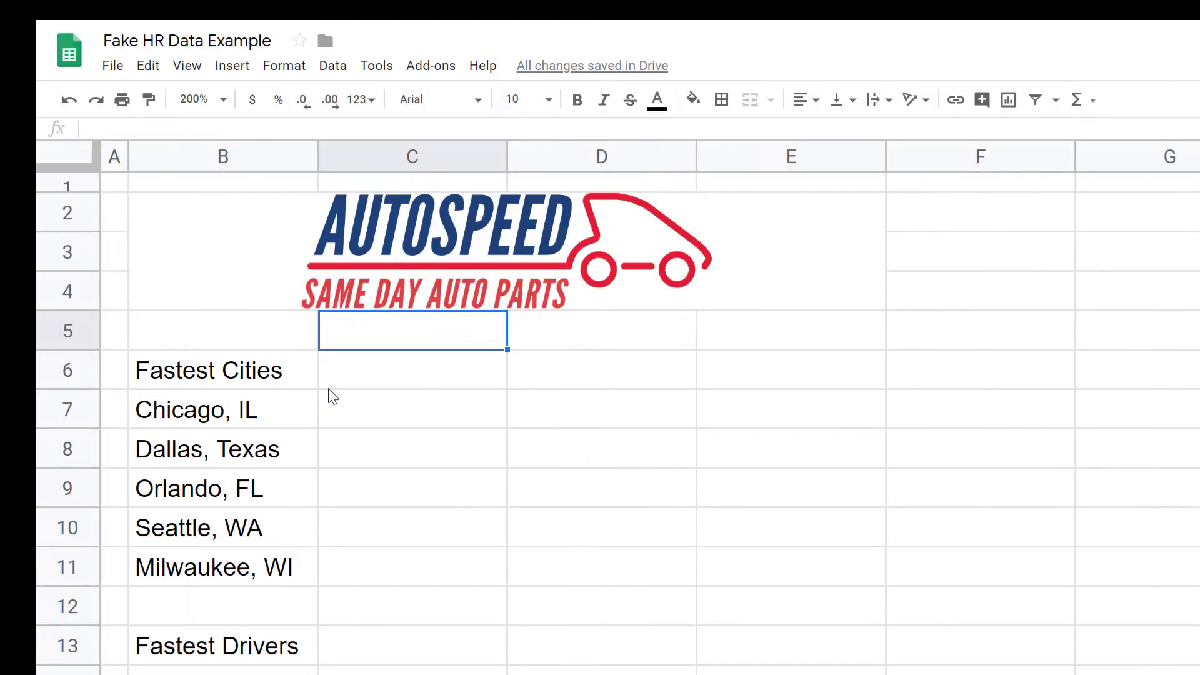
# Step: Merge the Fastest Cities block B6:E11 horizontally, so each row spans columns B to E
pyautogui.moveTo(269, 378); pyautogui.dragTo(711, 590)
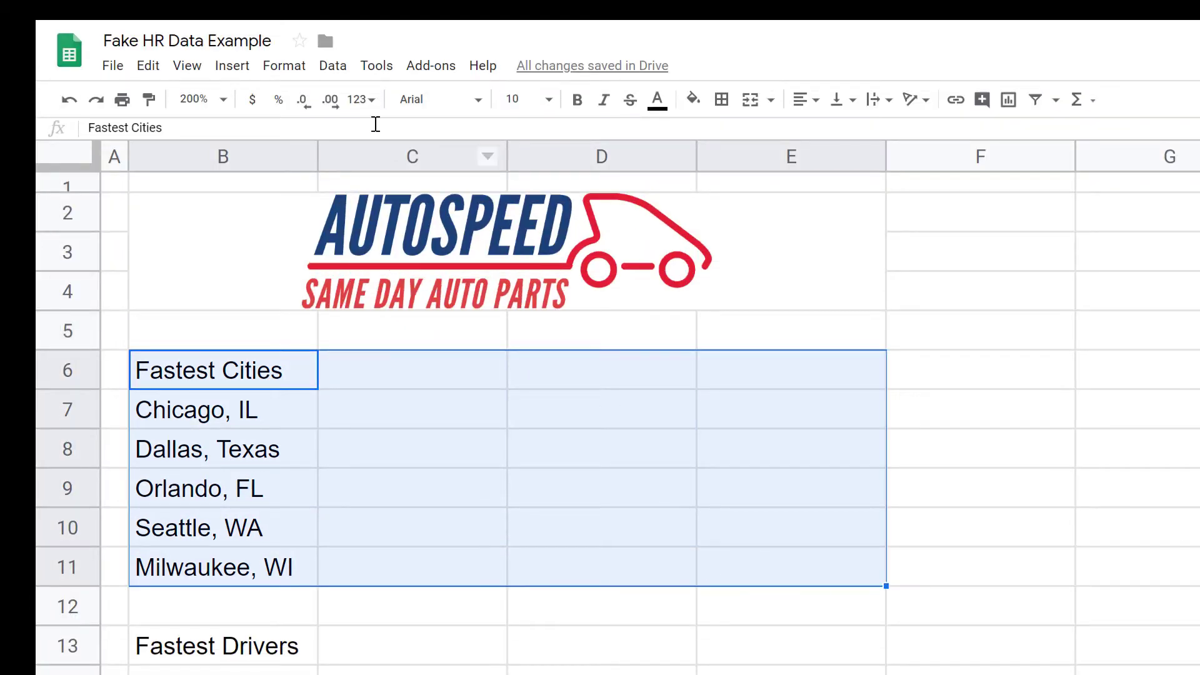
pyautogui.click(295, 71)
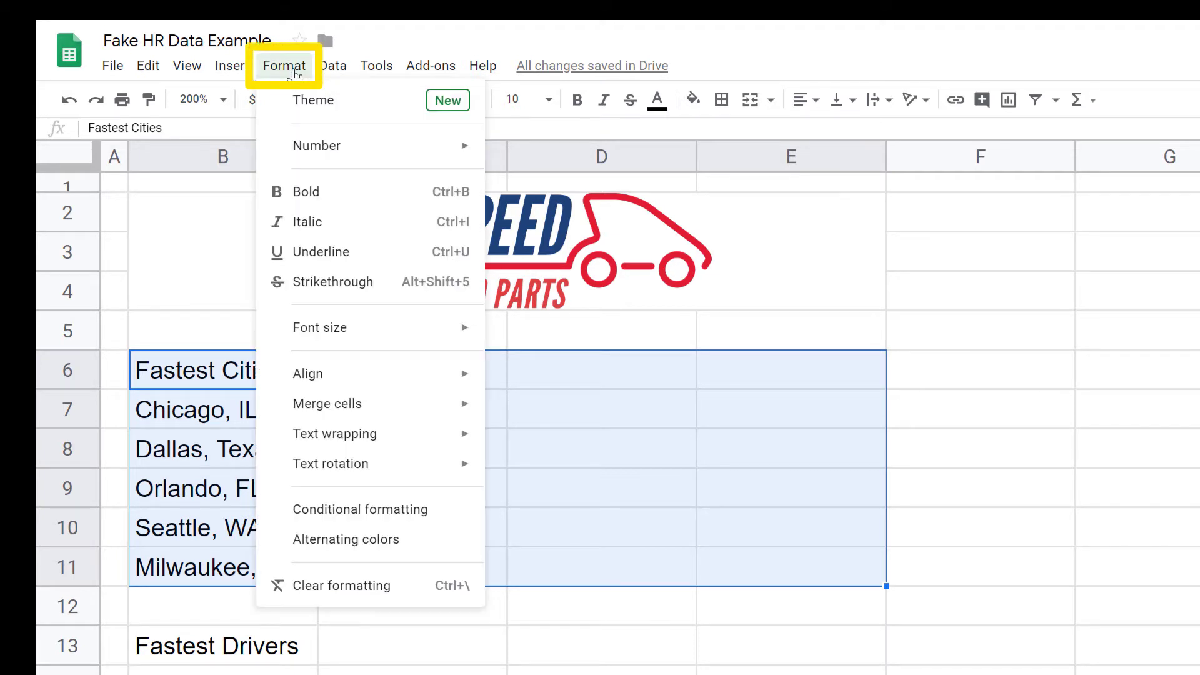
pyautogui.moveTo(360, 408)
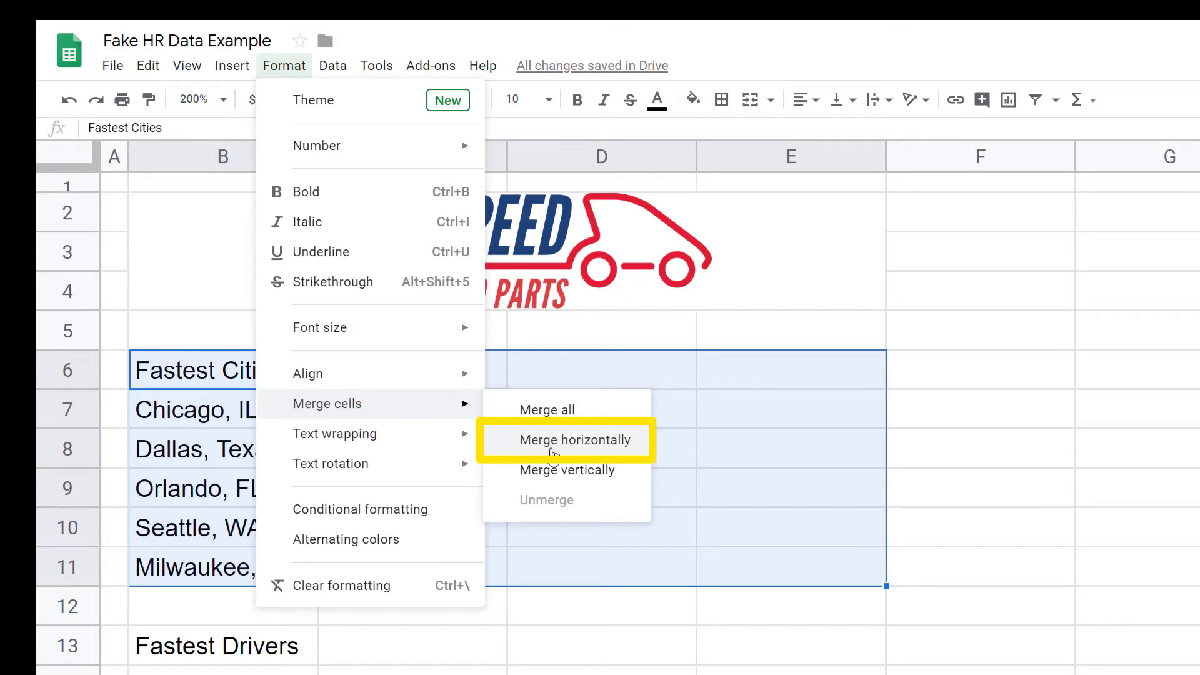
pyautogui.click(552, 454)
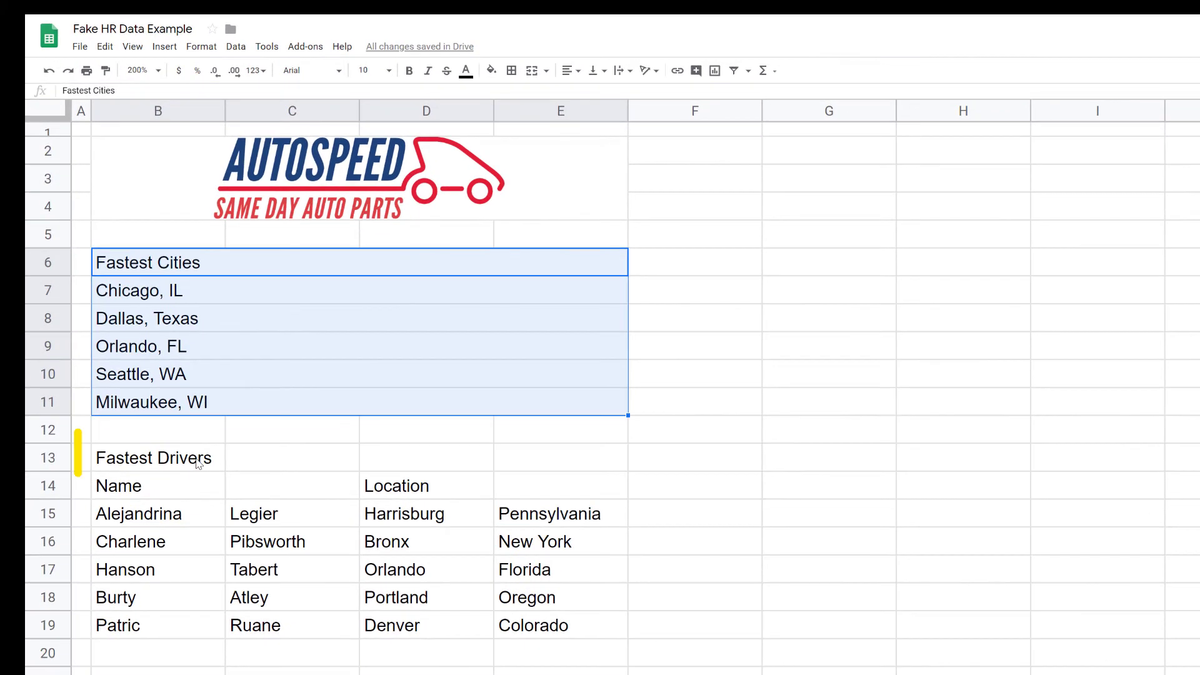
# Step: Repeat the horizontal merge on the Fastest Drivers heading across B13:E13
pyautogui.moveTo(235, 643); pyautogui.dragTo(472, 660)
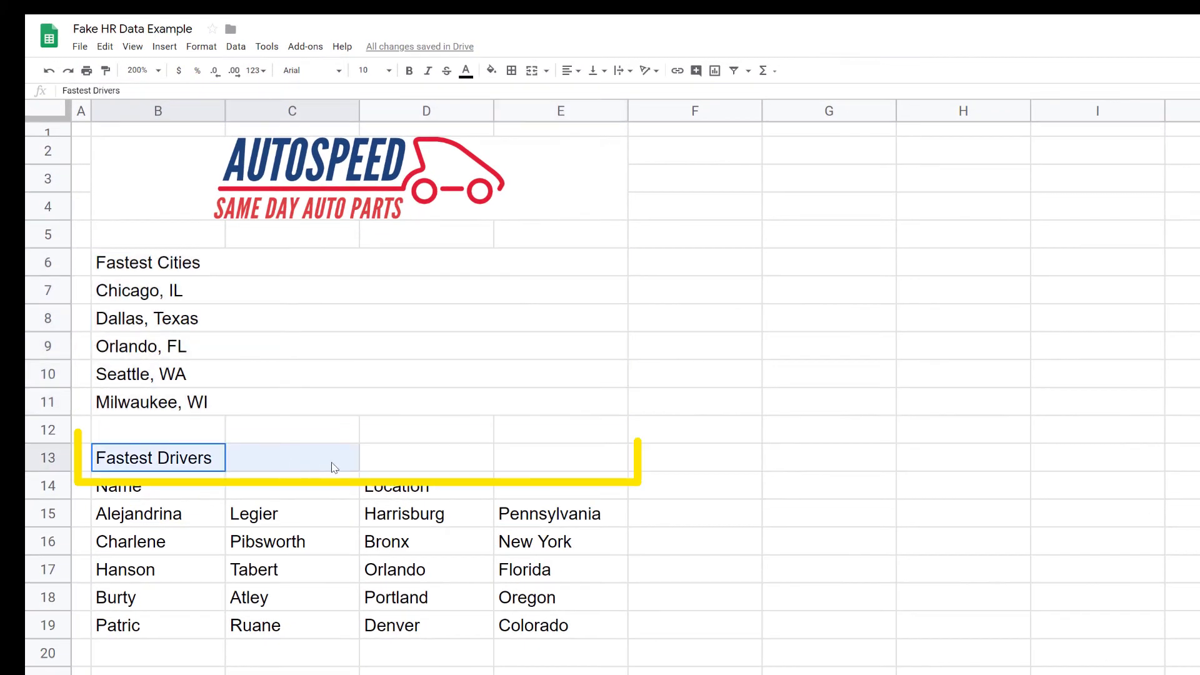
pyautogui.moveTo(333, 468); pyautogui.dragTo(525, 466)
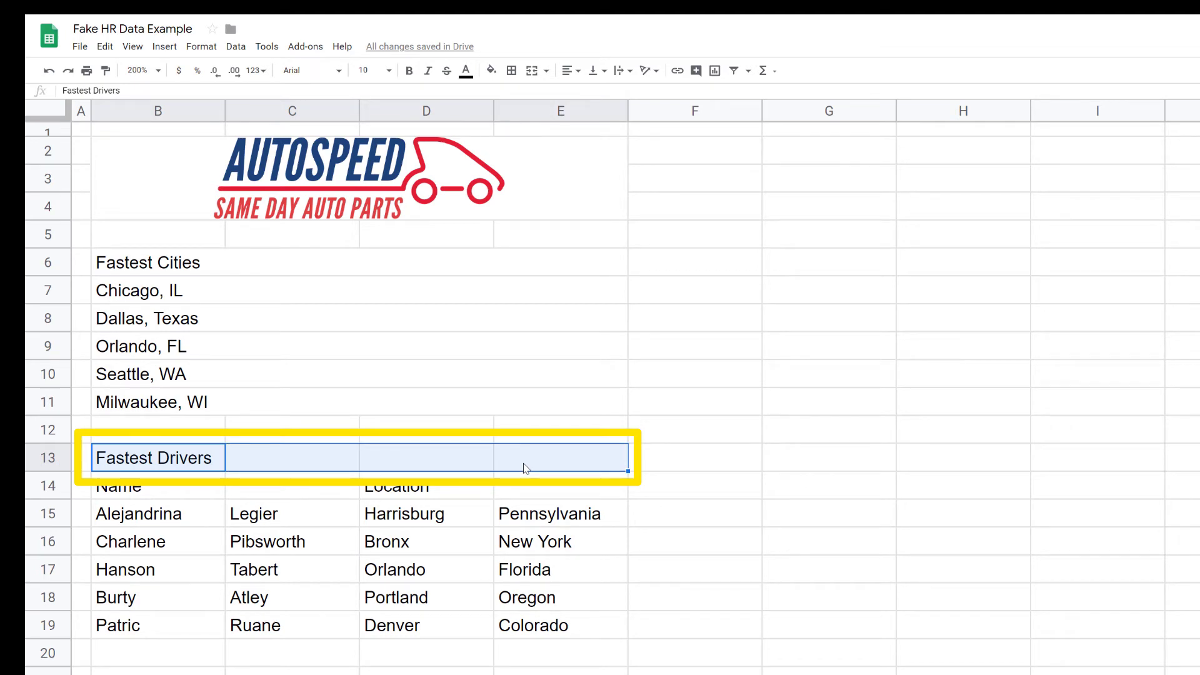
pyautogui.hotkey('ctrl', 'y')
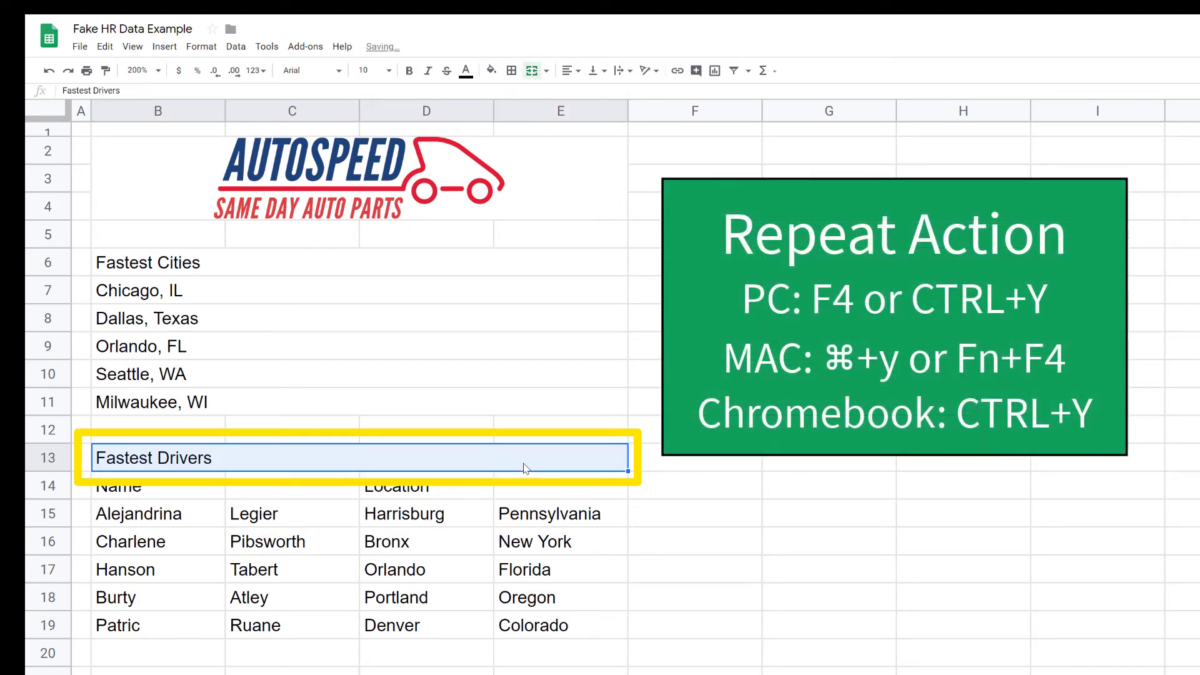
# Step: Repeat the merge on the Name header across B14:C14 and the Location header across D14:E14
pyautogui.moveTo(195, 491); pyautogui.dragTo(275, 483)
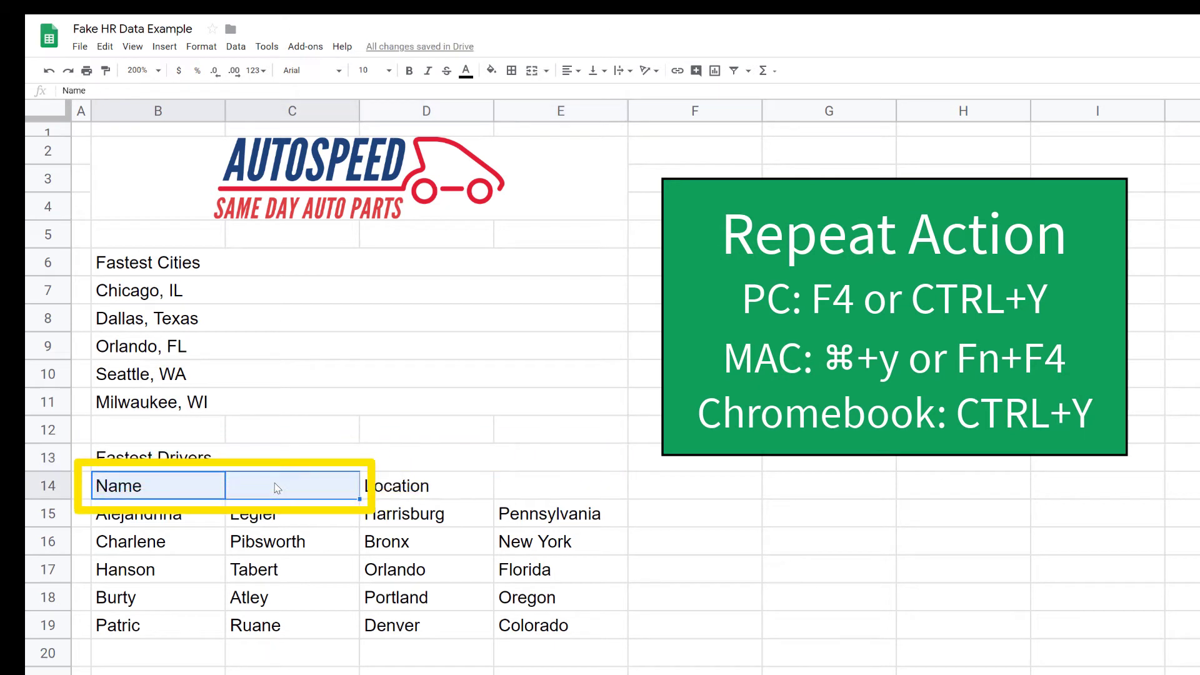
pyautogui.hotkey('ctrl', 'y')
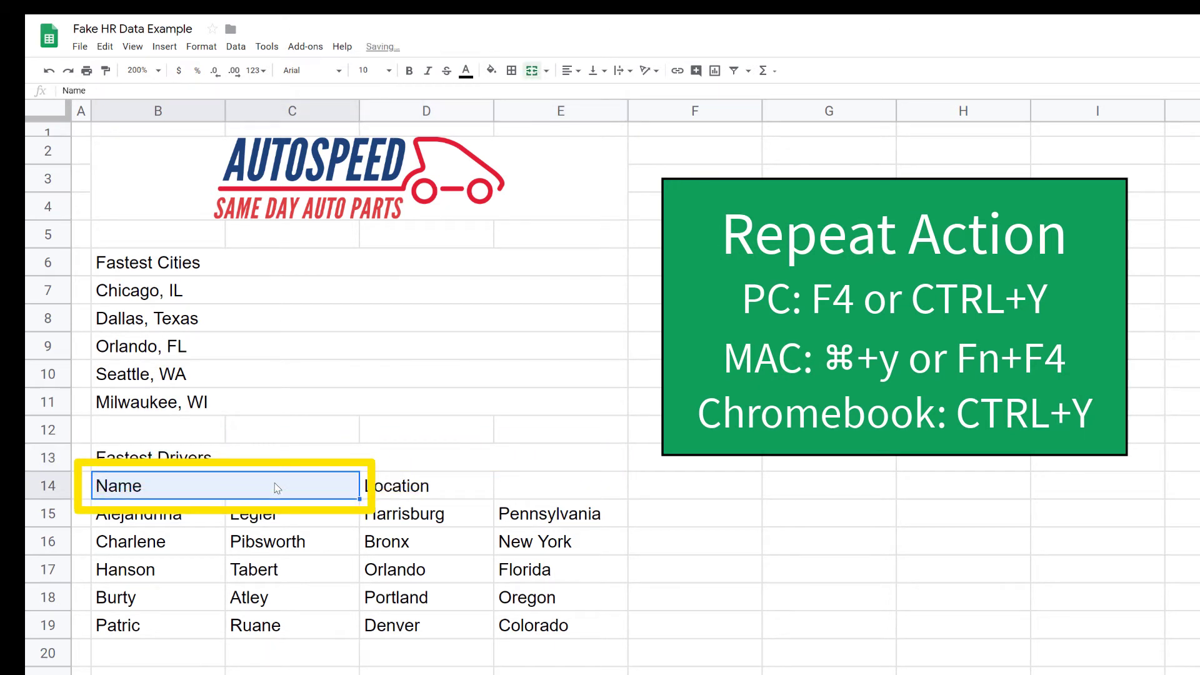
pyautogui.moveTo(412, 486); pyautogui.dragTo(511, 483)
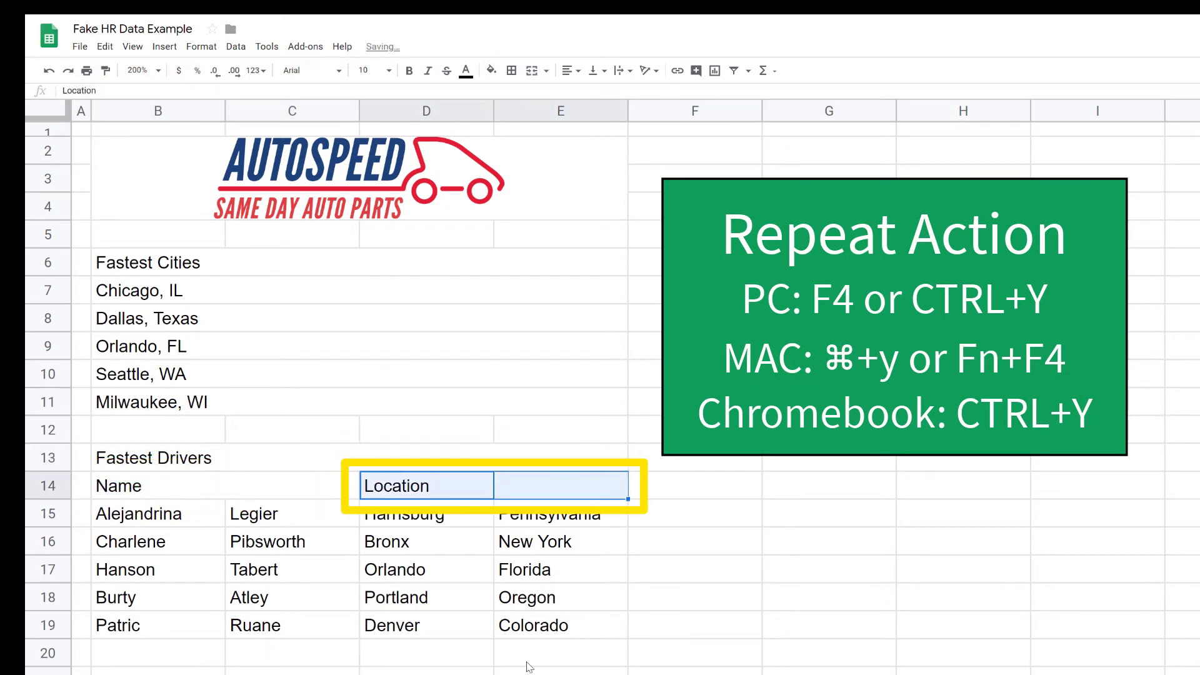
pyautogui.hotkey('ctrl', 'y')
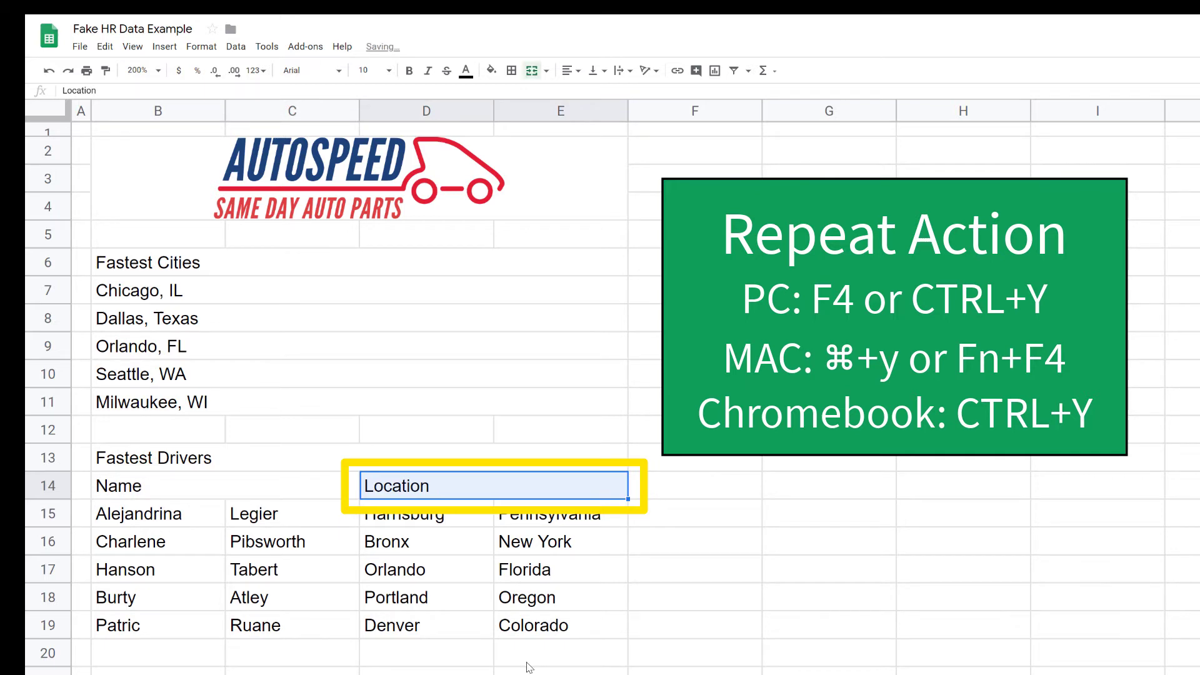
pyautogui.click(528, 667)
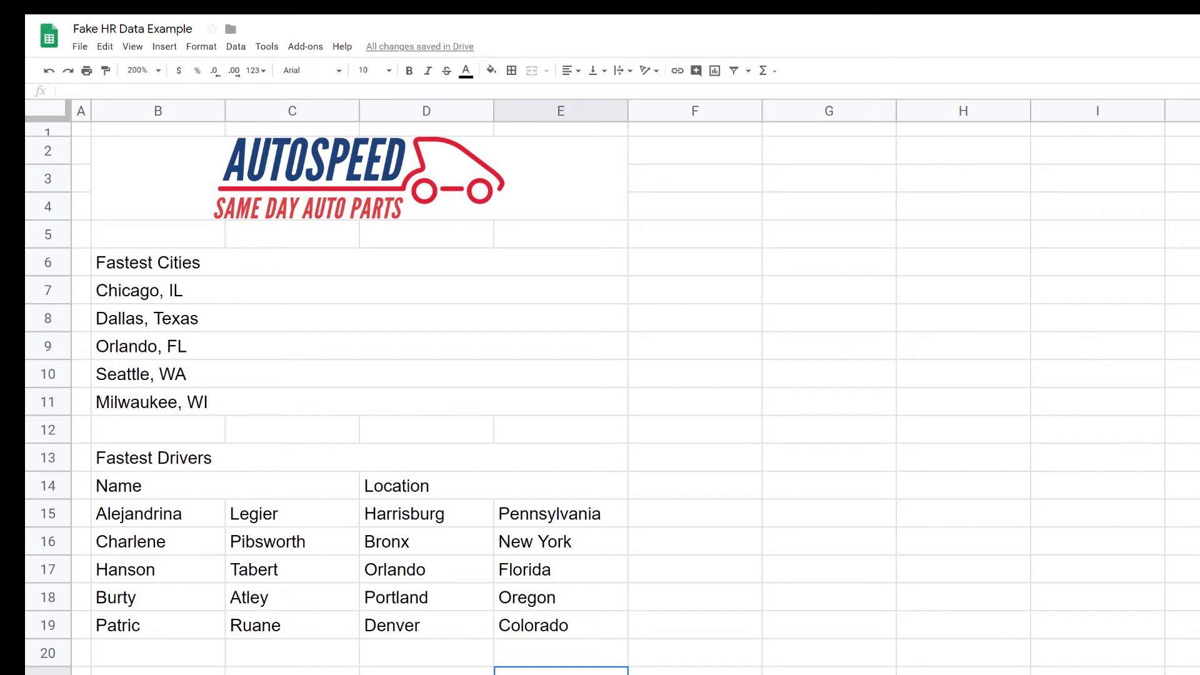
# Step: Unmerge the Location header cell D14:E14 and undo the unmerge
pyautogui.click(474, 492)
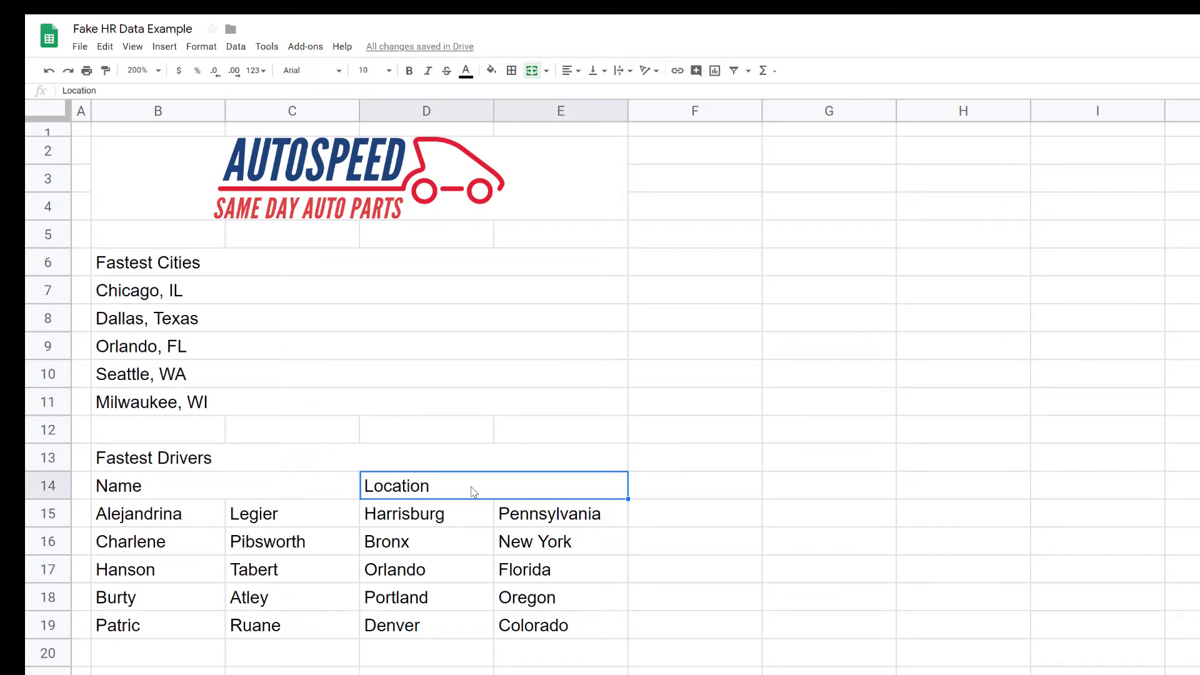
pyautogui.click(202, 49)
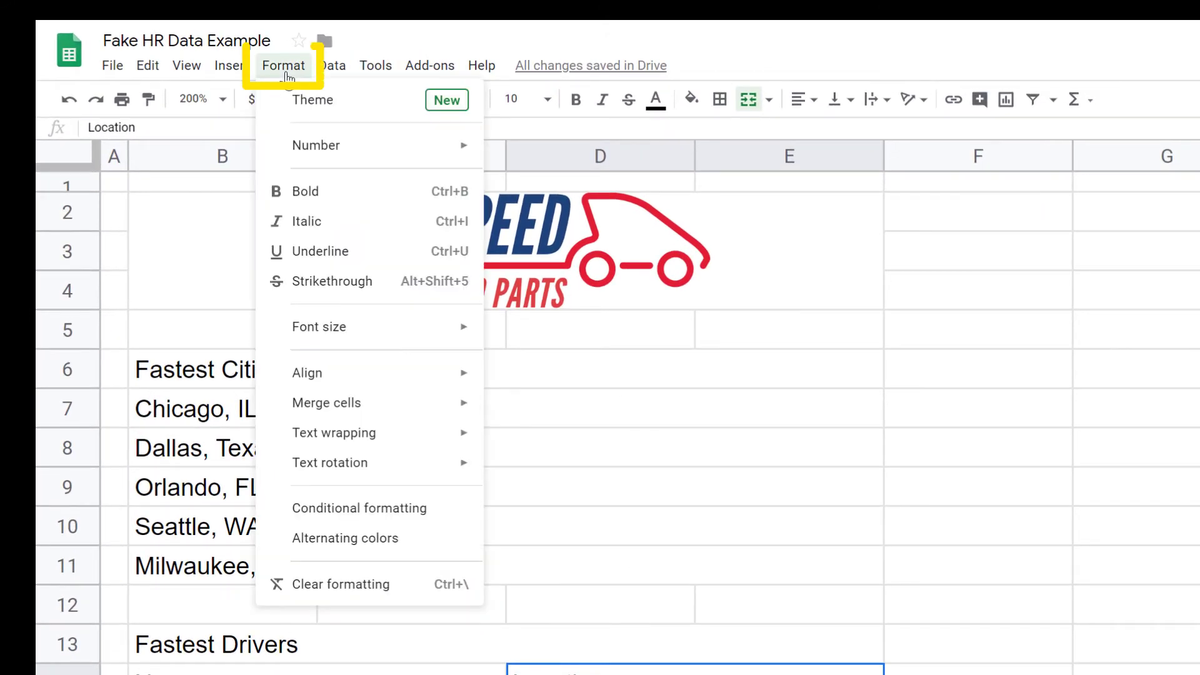
pyautogui.moveTo(368, 415)
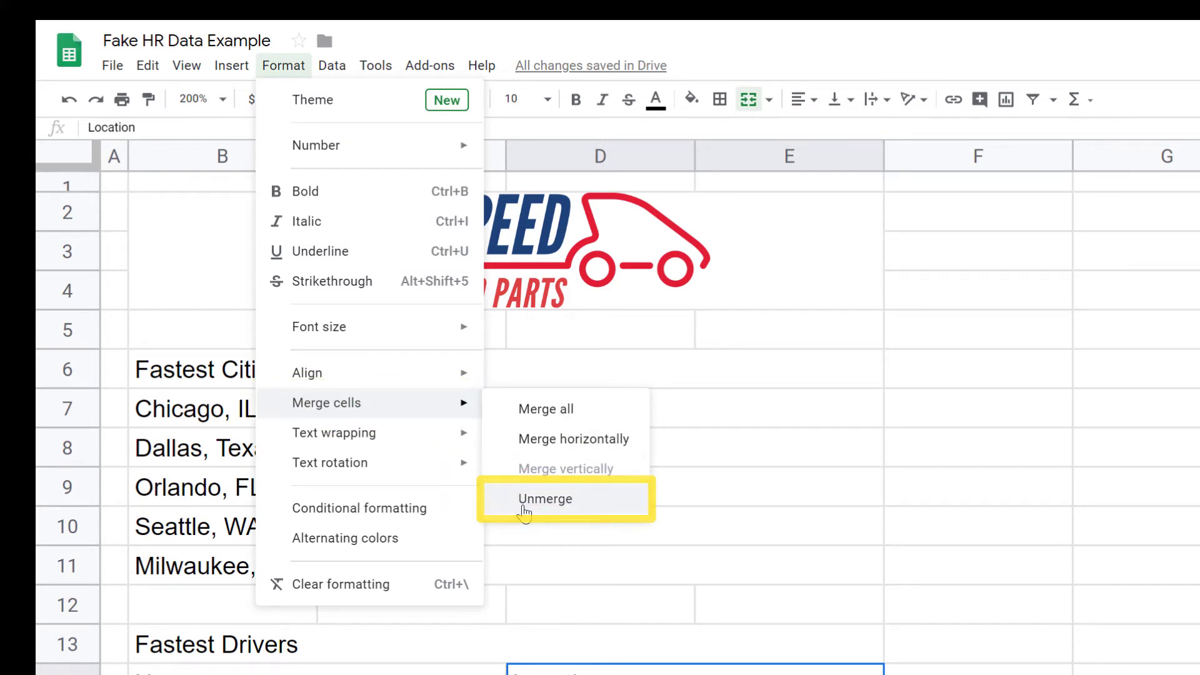
pyautogui.click(523, 511)
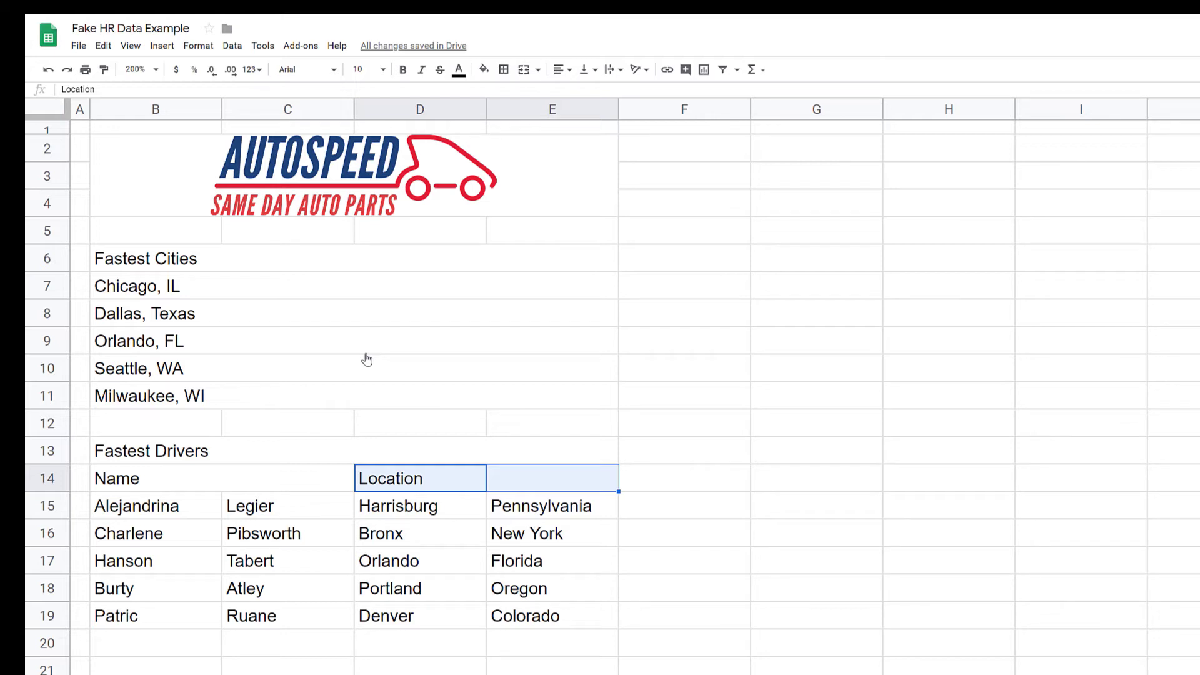
pyautogui.hotkey('ctrl', 'z')
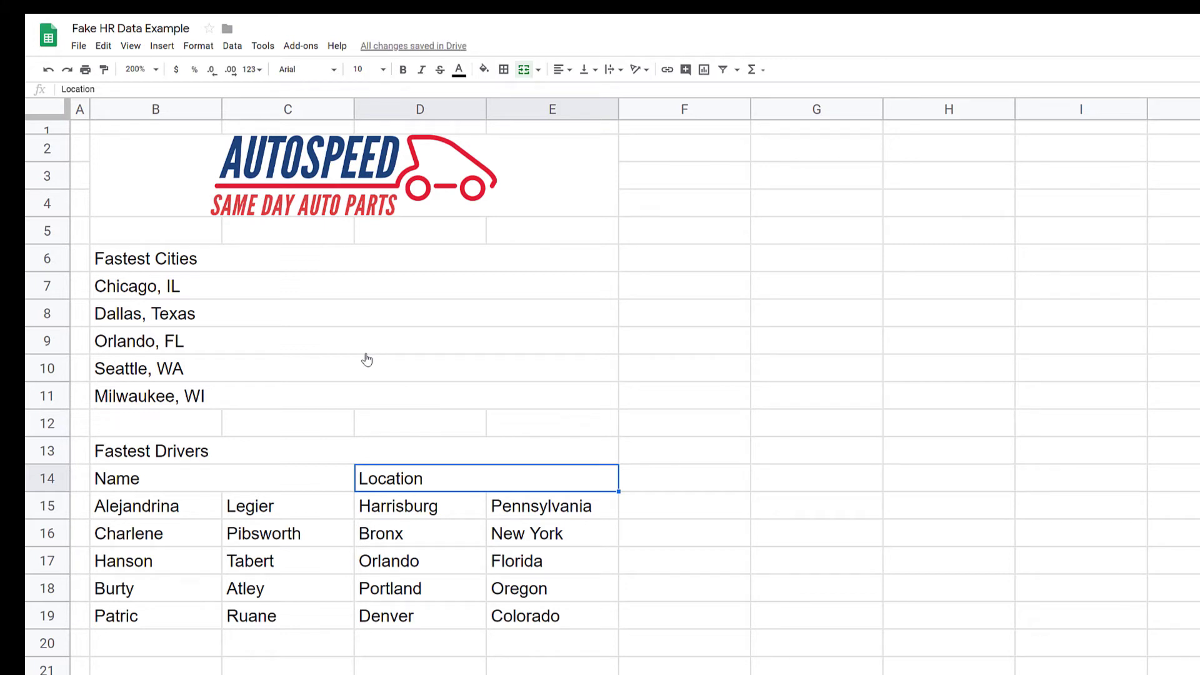
pyautogui.click(685, 313)
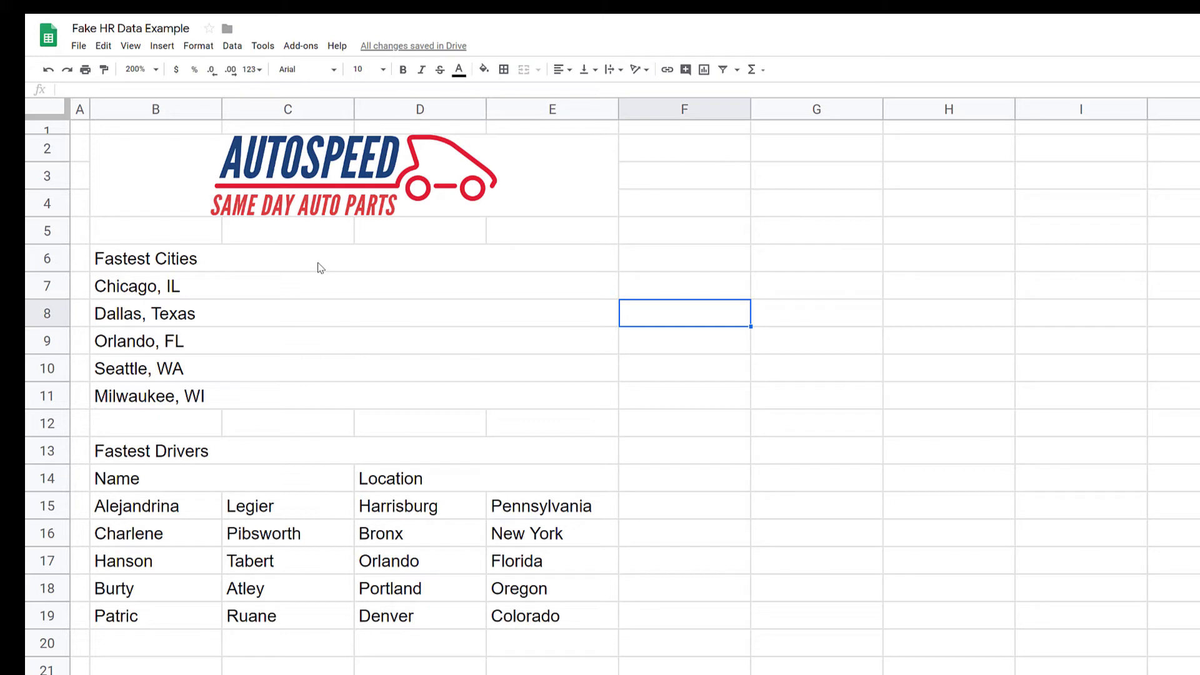
# Step: Center the text horizontally in the Fastest Cities block B6:E11 and in the Fastest Drivers, Name and Location headers
pyautogui.moveTo(320, 267); pyautogui.dragTo(301, 392)
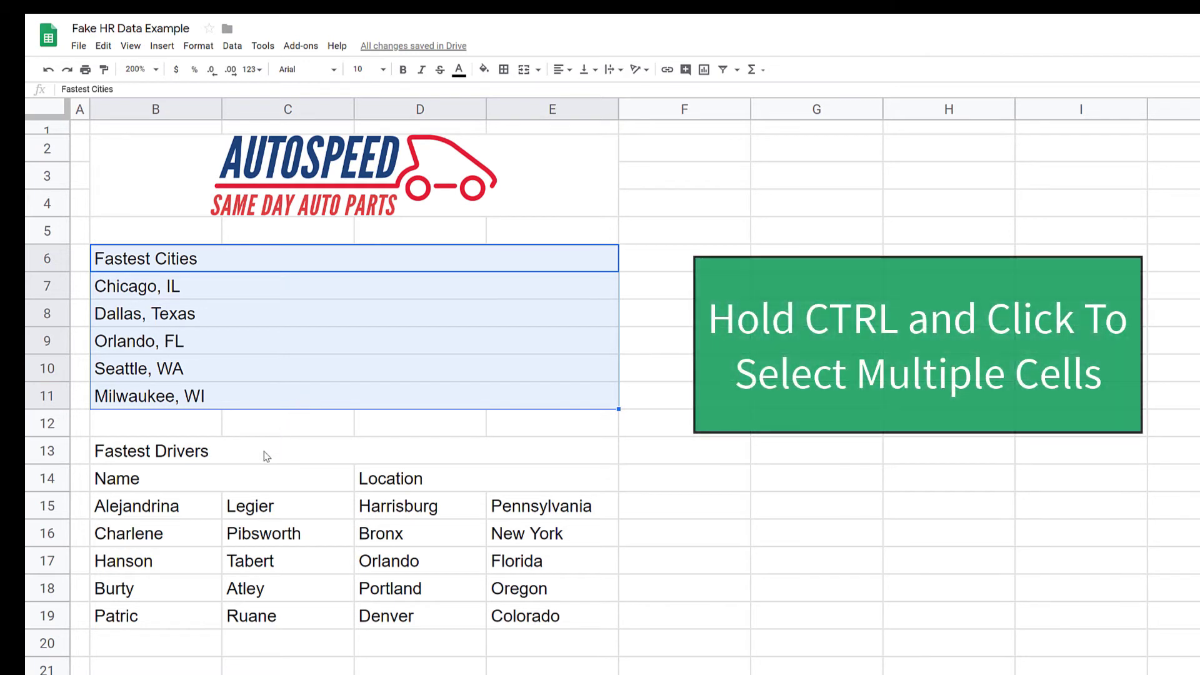
pyautogui.keyDown('ctrl'); pyautogui.click(264, 451); pyautogui.keyUp('ctrl')
pyautogui.keyDown('ctrl'); pyautogui.click(257, 478); pyautogui.keyUp('ctrl')
pyautogui.keyDown('ctrl'); pyautogui.click(389, 490); pyautogui.keyUp('ctrl')
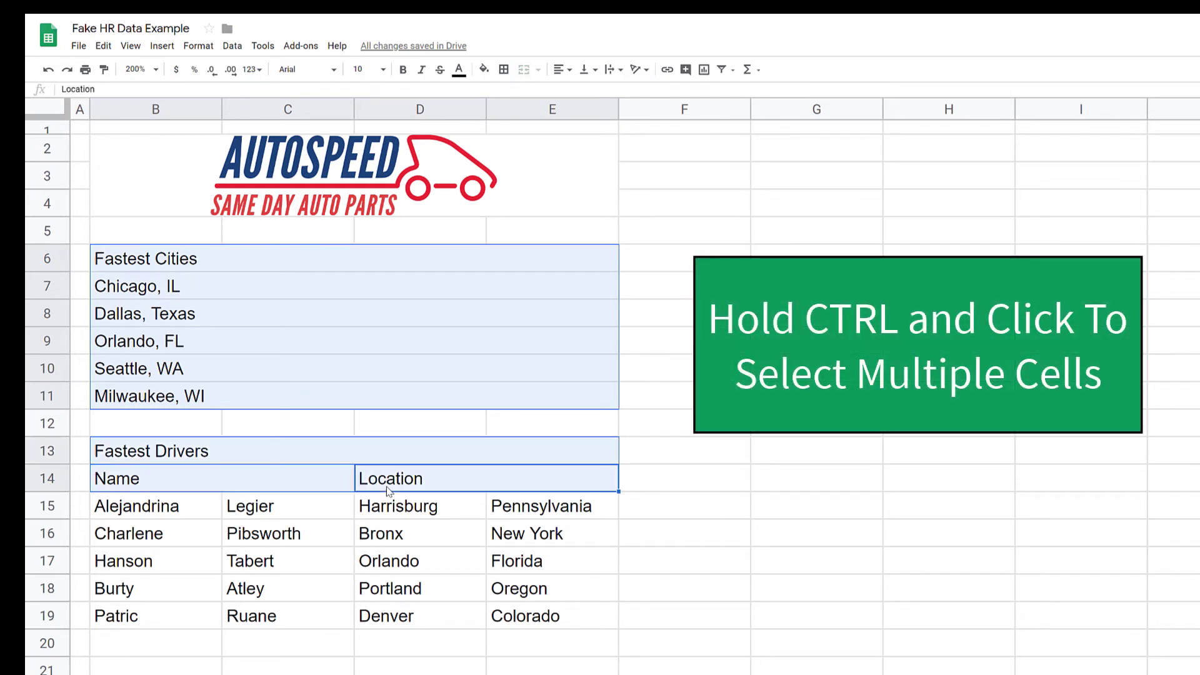
pyautogui.hotkey('ctrl', 'shift', 'e')
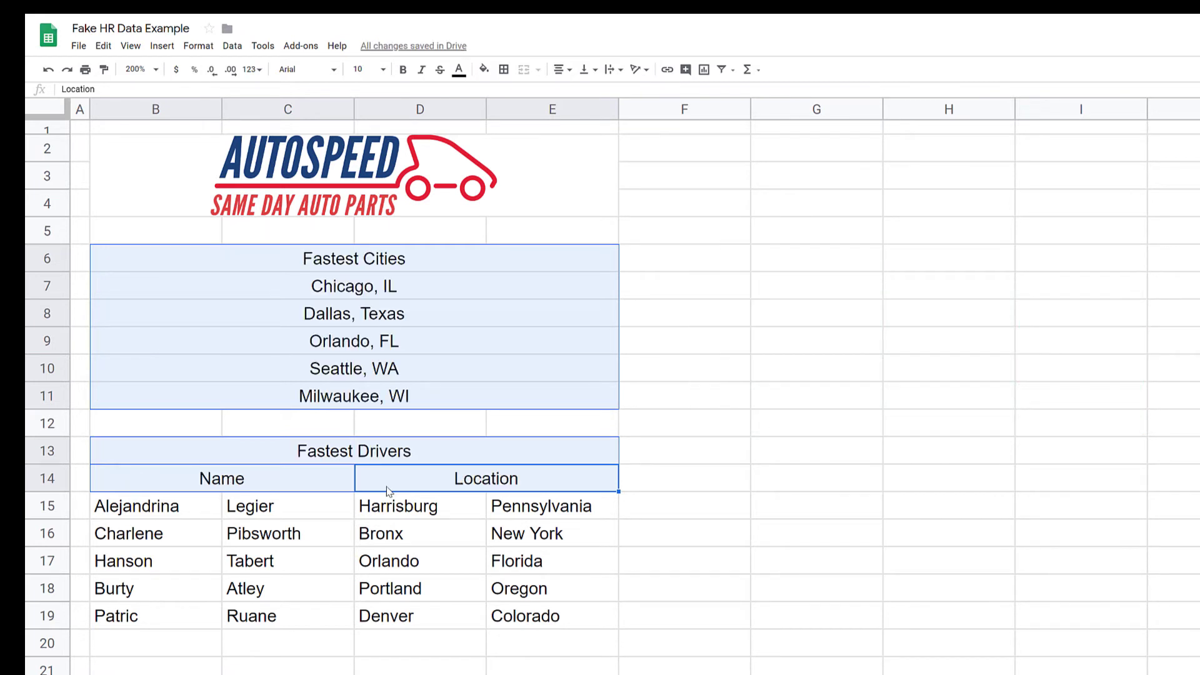
pyautogui.hotkey('ctrl', 'End')
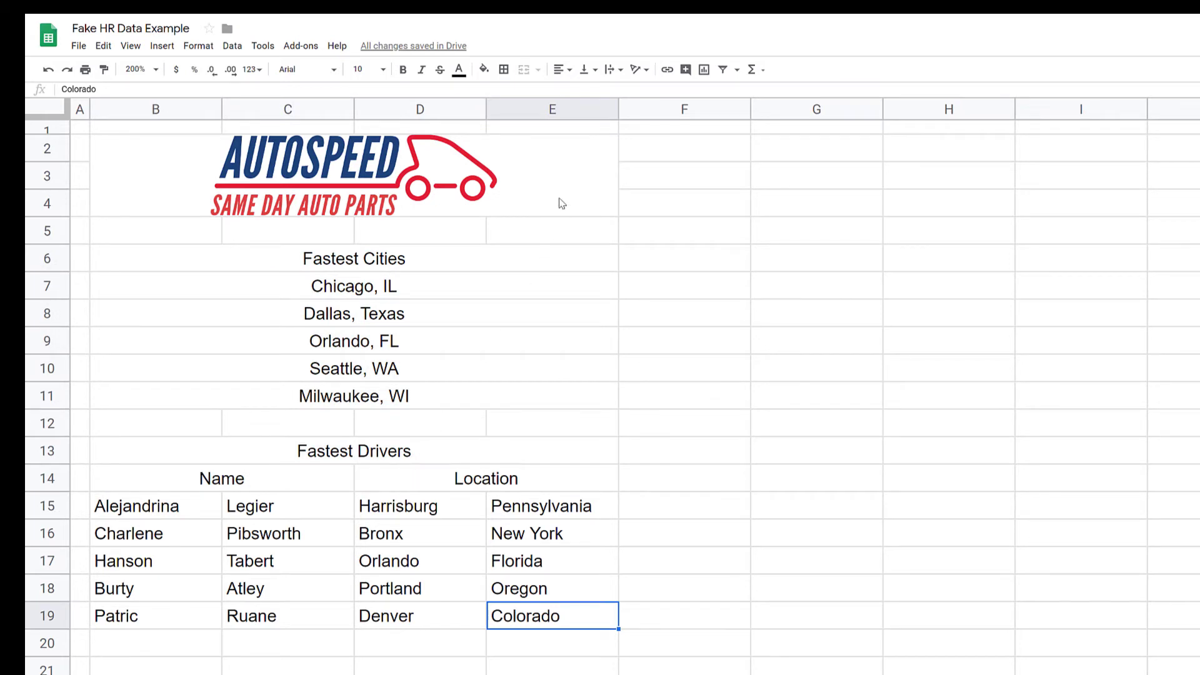
# Step: Set the border style to the thickest solid line and apply an outer border around the Fastest Cities block B6:E11
pyautogui.click(618, 85)
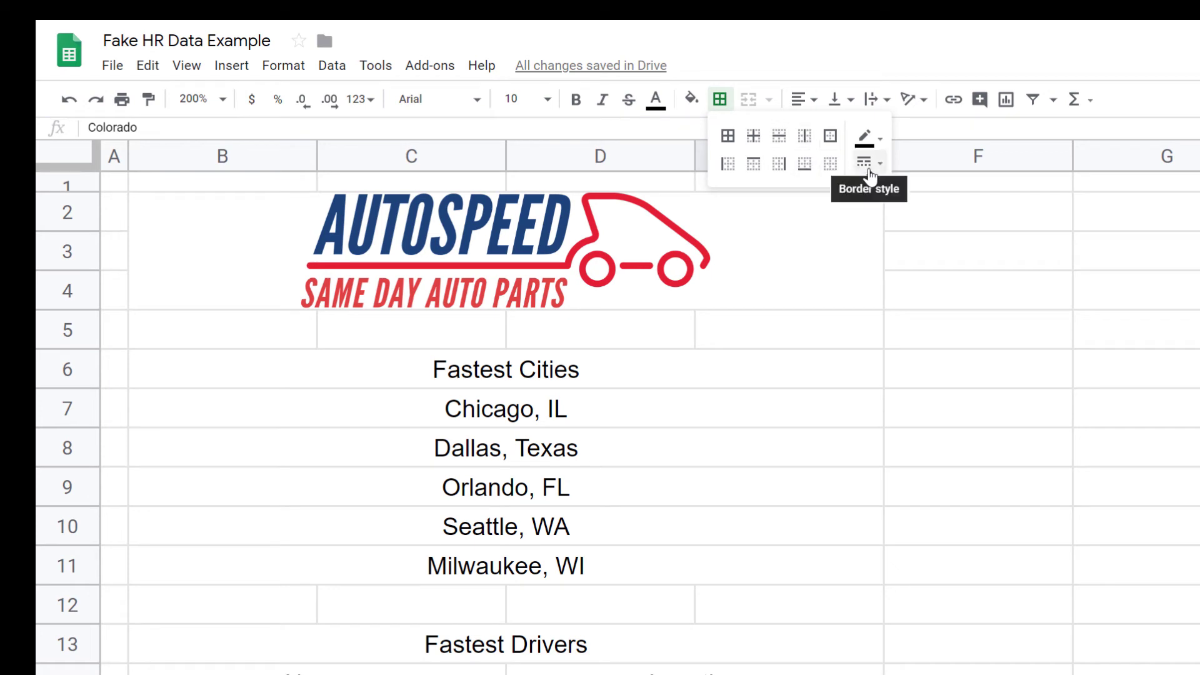
pyautogui.click(870, 164)
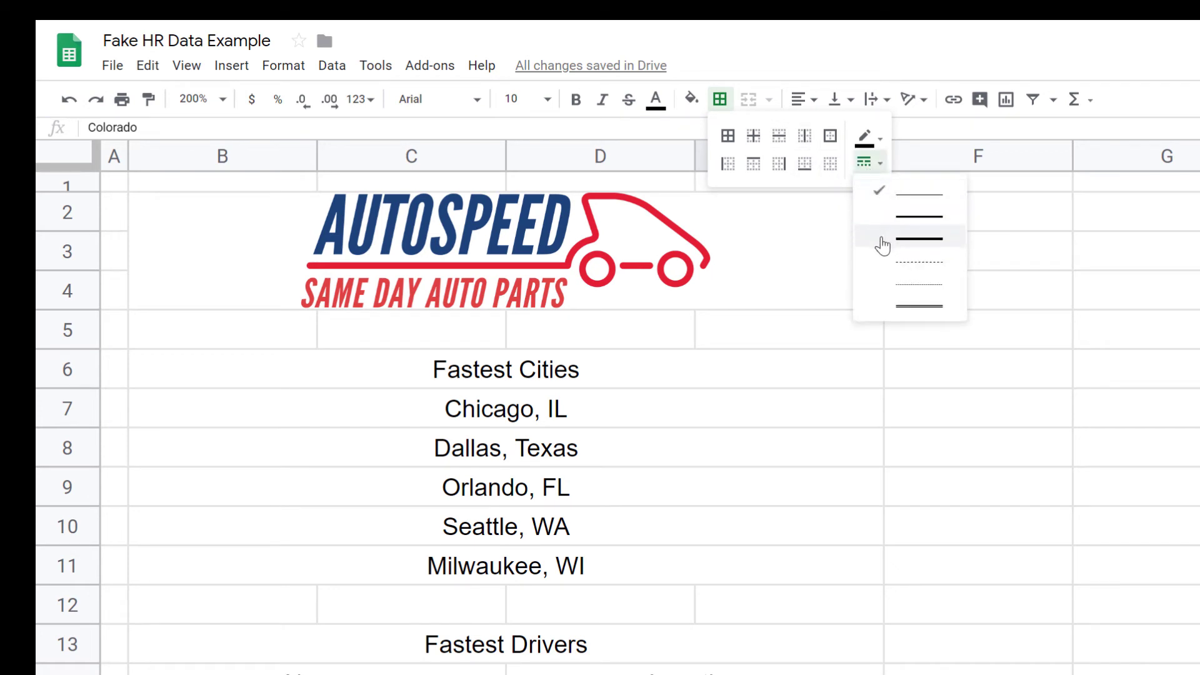
pyautogui.click(882, 240)
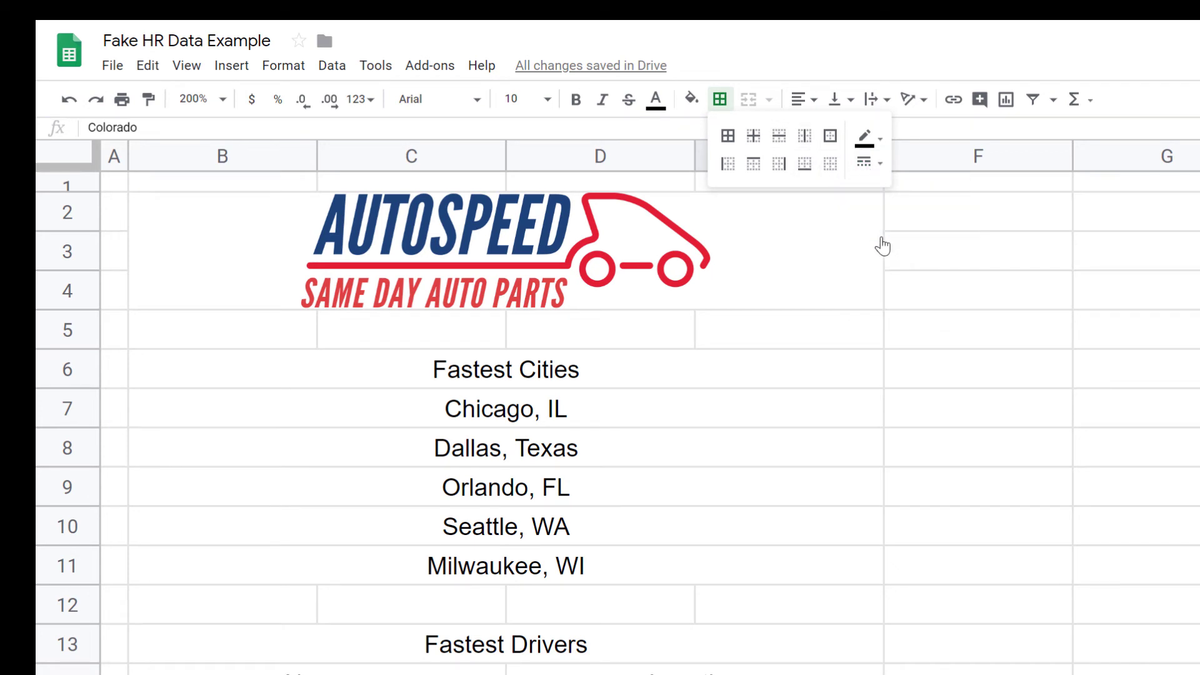
pyautogui.click(963, 409)
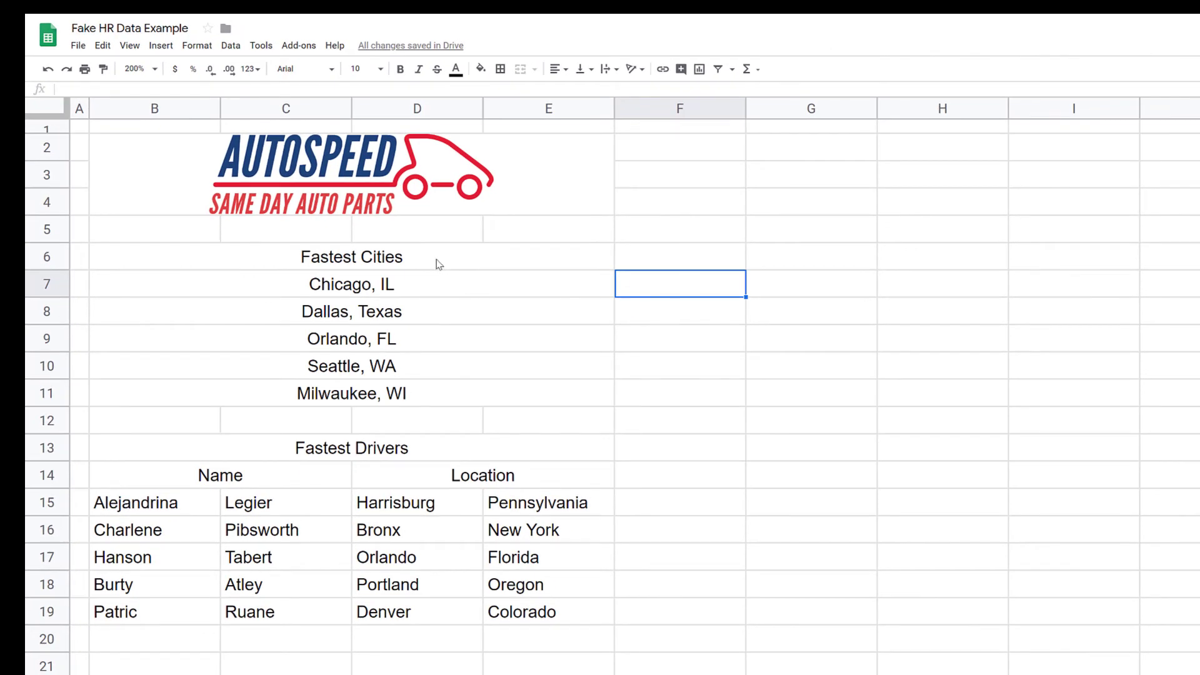
pyautogui.moveTo(436, 260); pyautogui.dragTo(424, 413)
pyautogui.hotkey('alt', 'shift', '7')
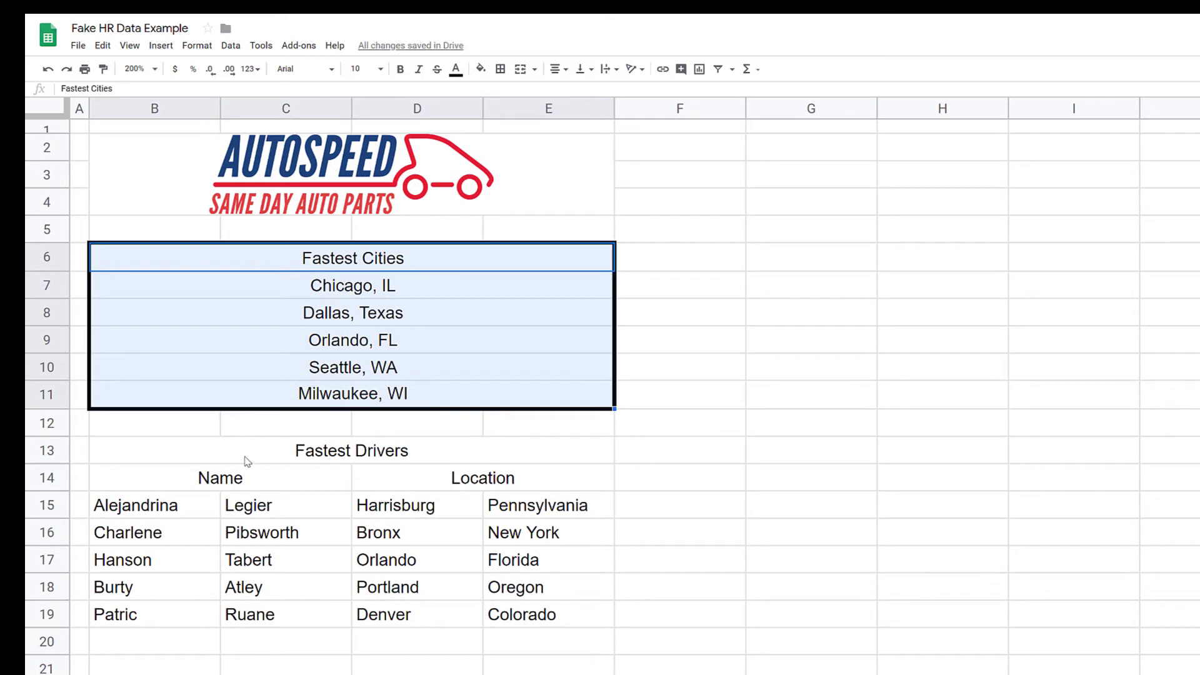
# Step: Apply the same thick outer border around the Fastest Drivers table B13:E19
pyautogui.moveTo(223, 452); pyautogui.dragTo(395, 618)
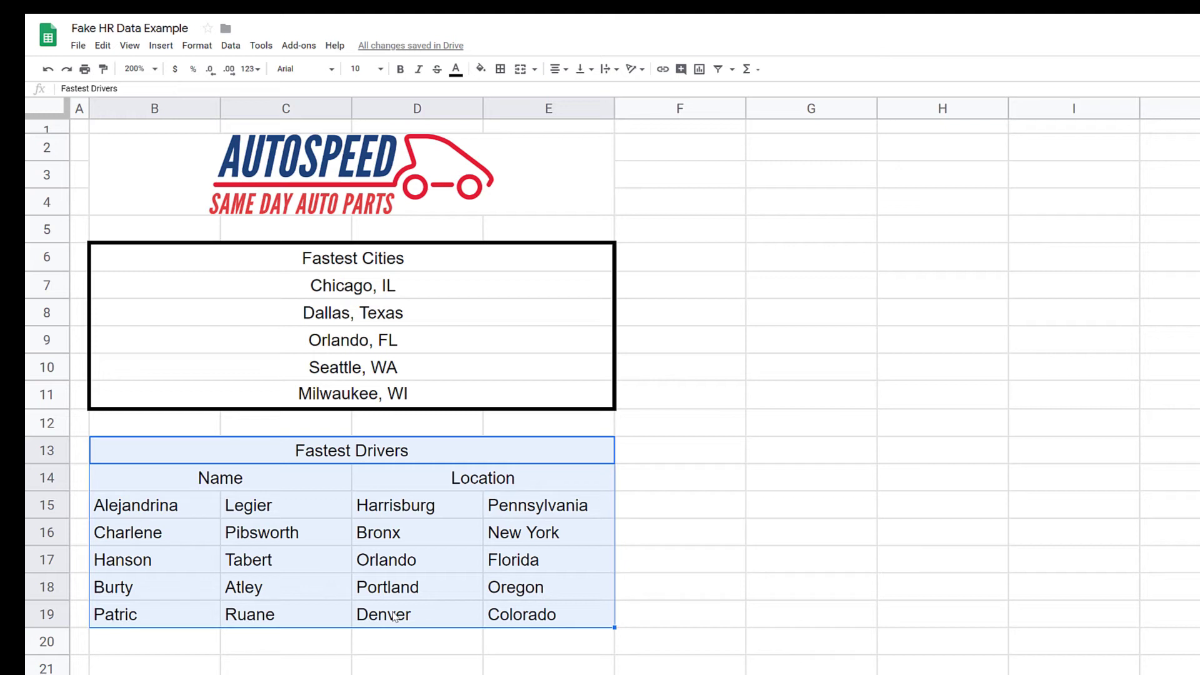
pyautogui.hotkey('alt', 'shift', '7')
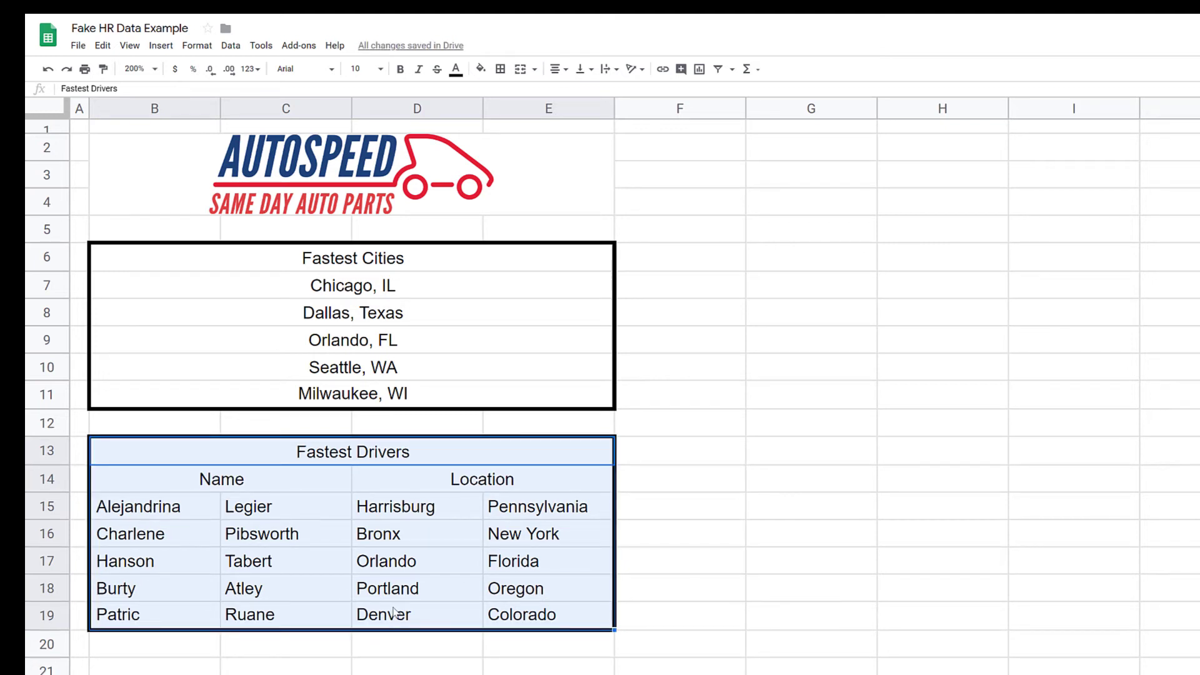
pyautogui.press('Right')
pyautogui.press('Up')
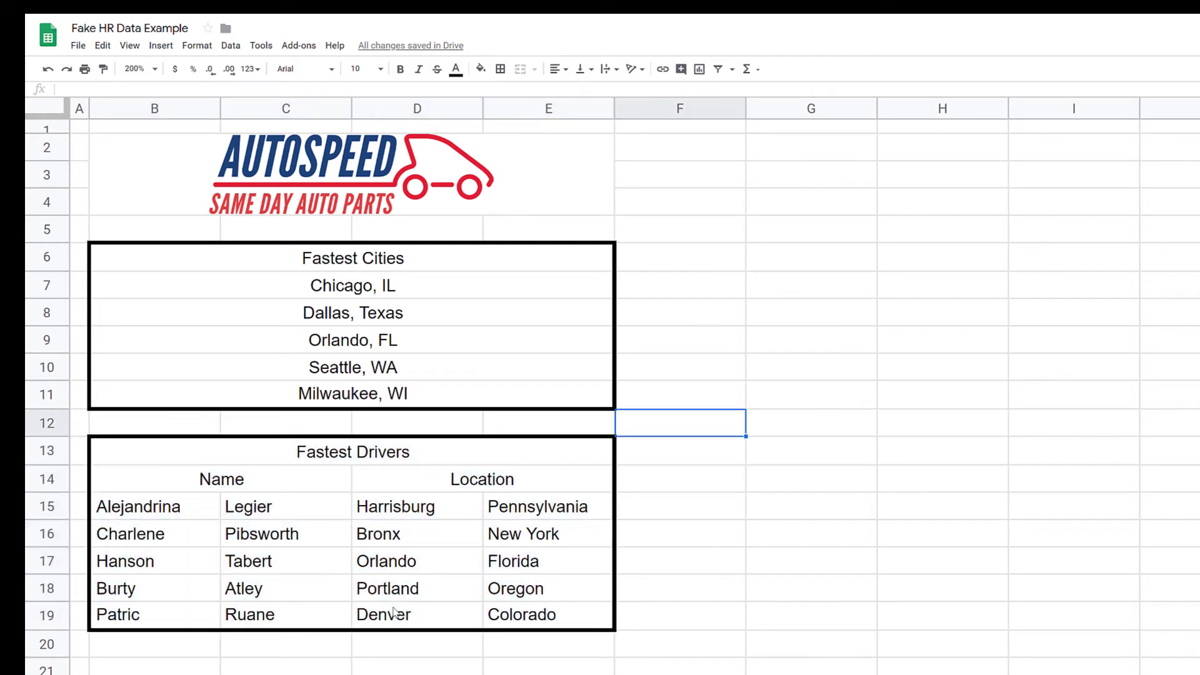
# Step: Apply the same thick outer border to the Fastest Cities, Fastest Drivers, Name and Location heading cells
pyautogui.click(336, 266)
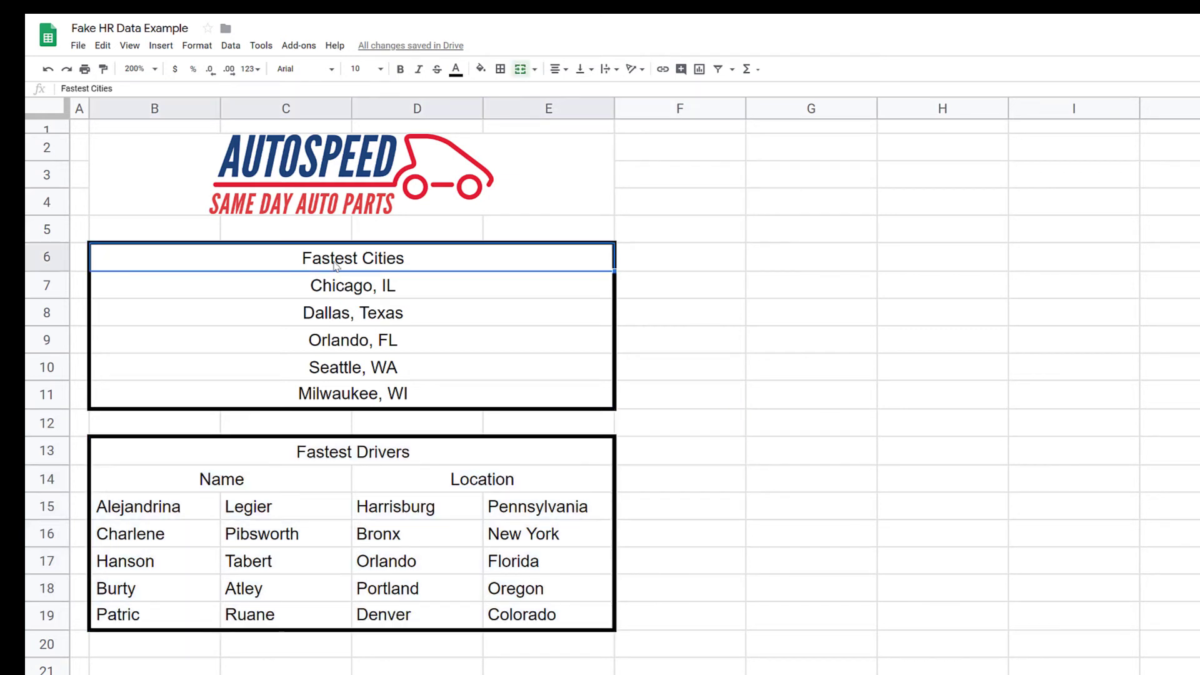
pyautogui.keyDown('ctrl'); pyautogui.click(332, 453); pyautogui.keyUp('ctrl')
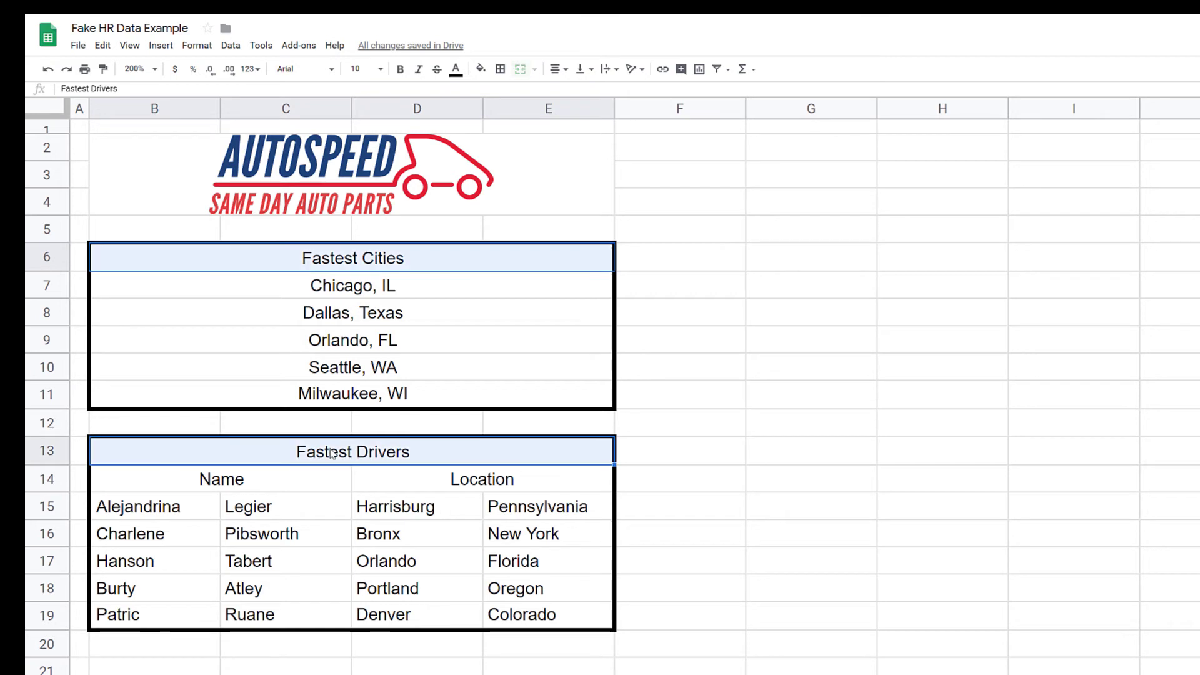
pyautogui.keyDown('ctrl'); pyautogui.click(309, 478); pyautogui.keyUp('ctrl')
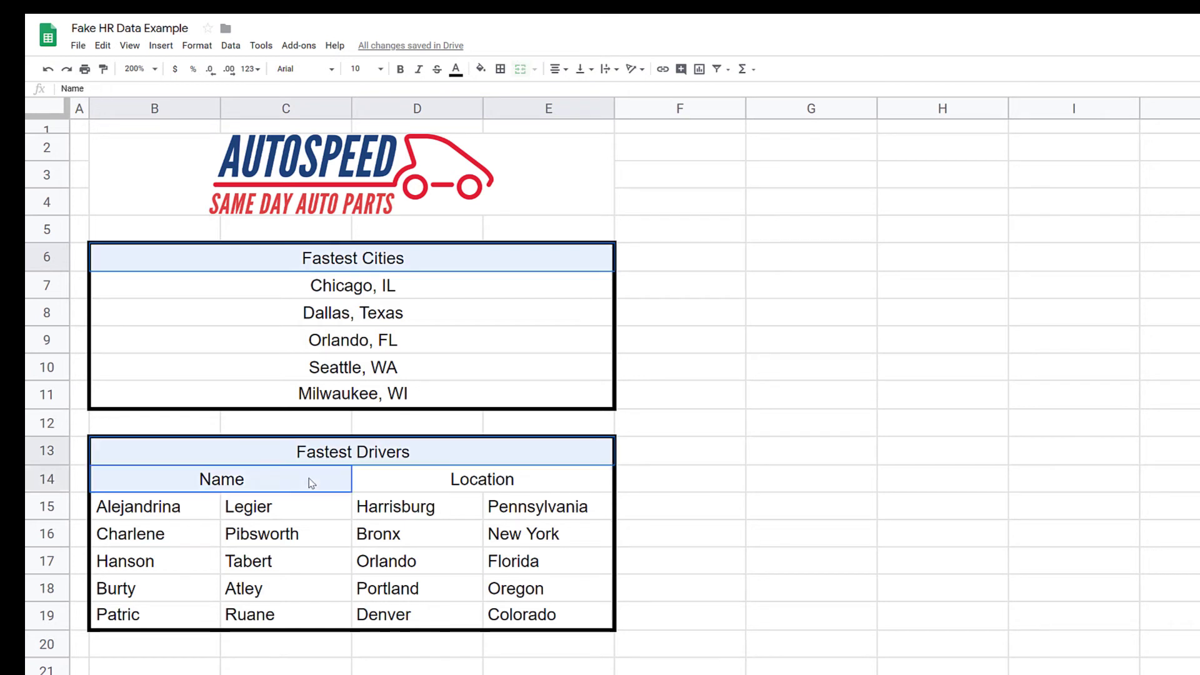
pyautogui.keyDown('ctrl'); pyautogui.click(386, 481); pyautogui.keyUp('ctrl')
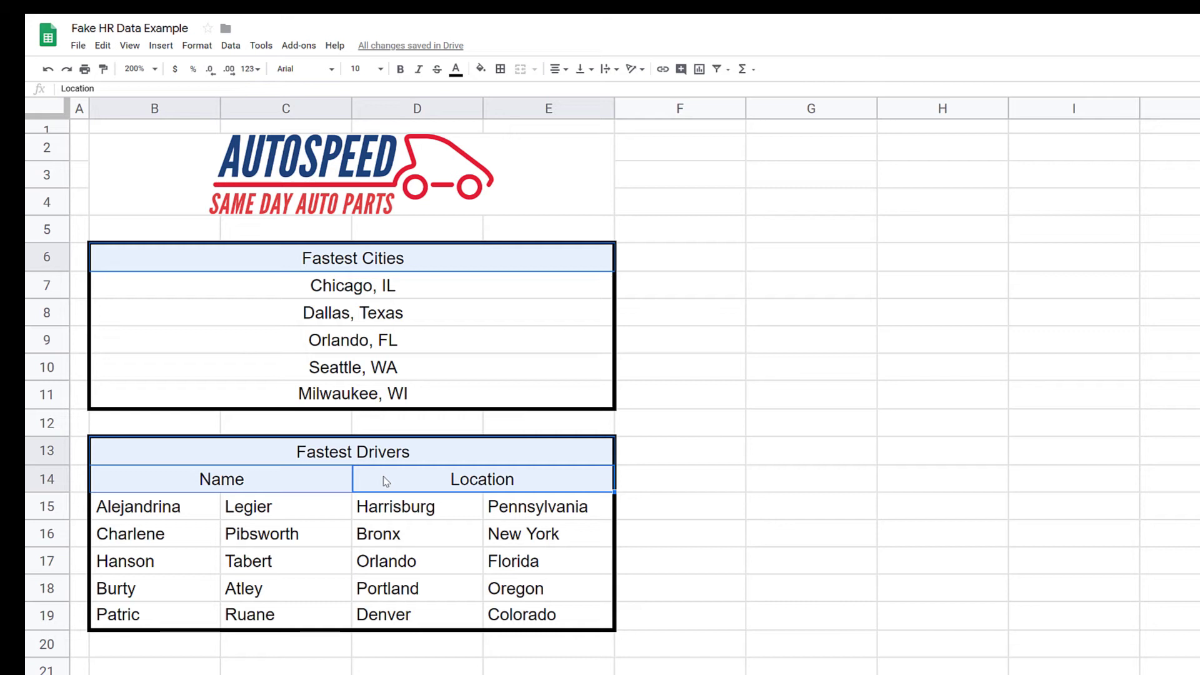
pyautogui.press('F4')
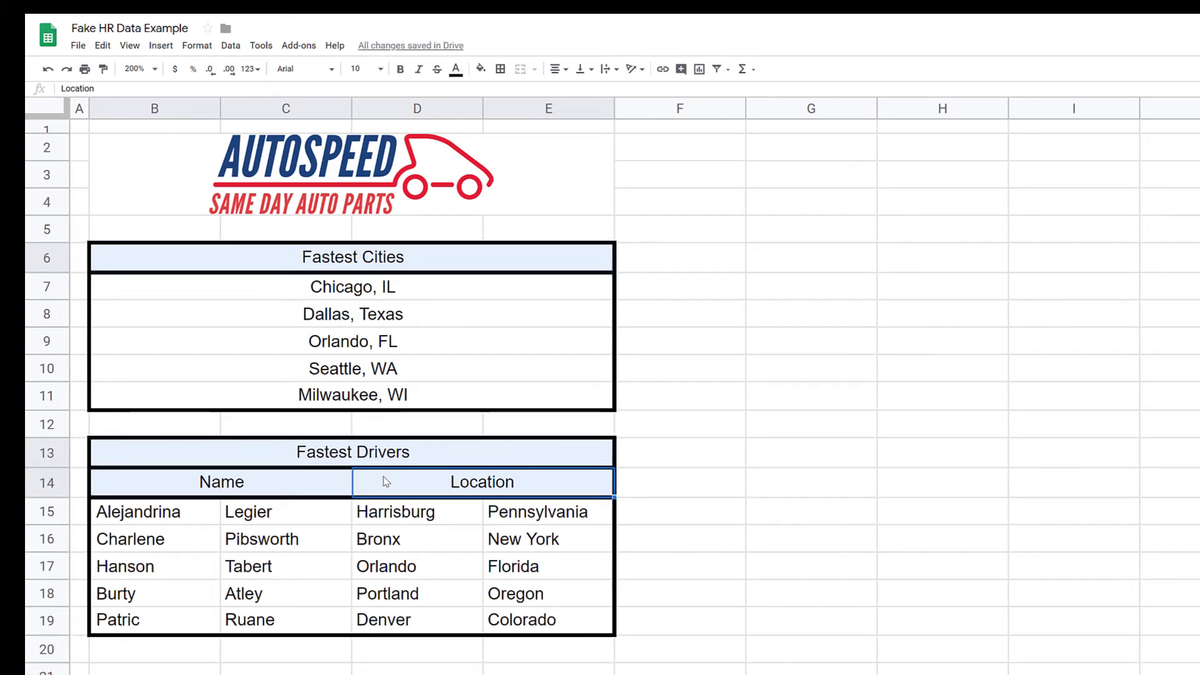
pyautogui.press('Right')
pyautogui.press('Down')
pyautogui.press('Down')
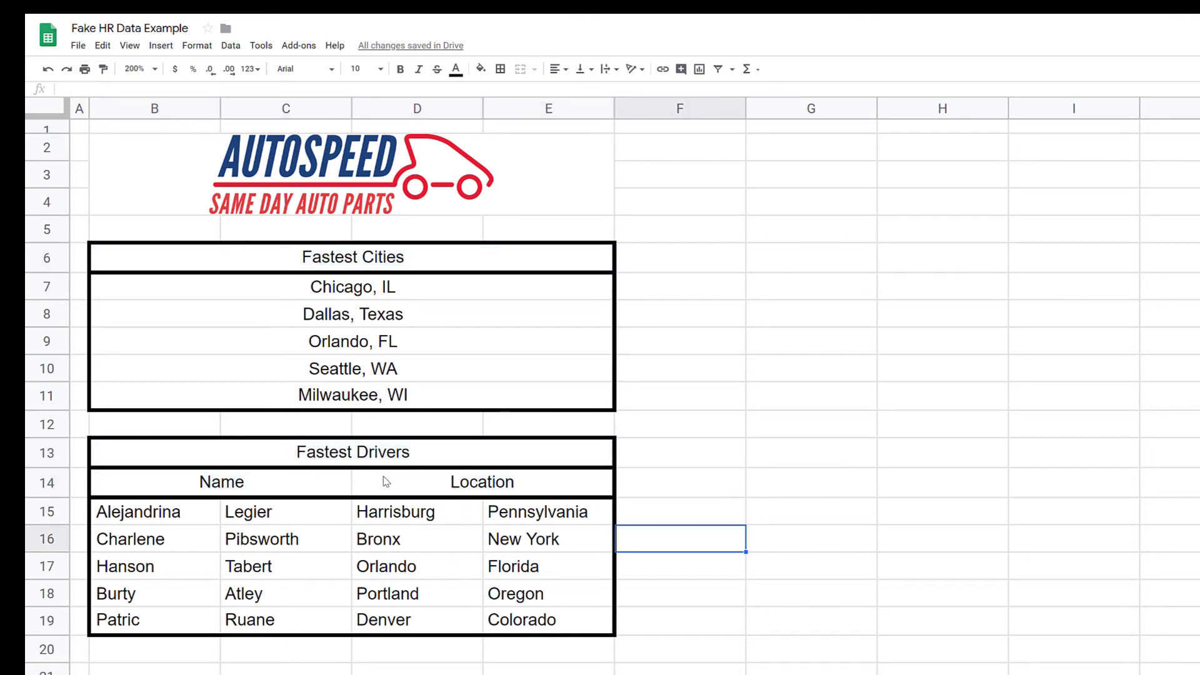
# Step: Fill the Fastest Cities and Fastest Drivers heading cells with the palest orange
pyautogui.click(411, 262)
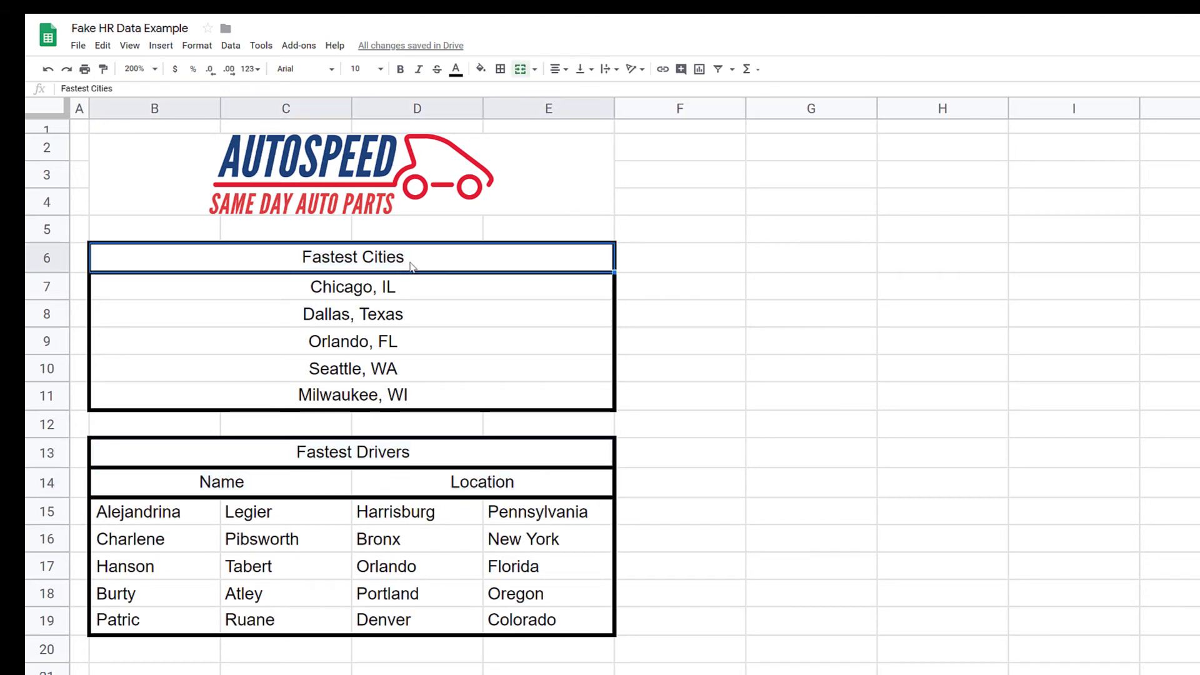
pyautogui.keyDown('ctrl'); pyautogui.click(425, 456); pyautogui.keyUp('ctrl')
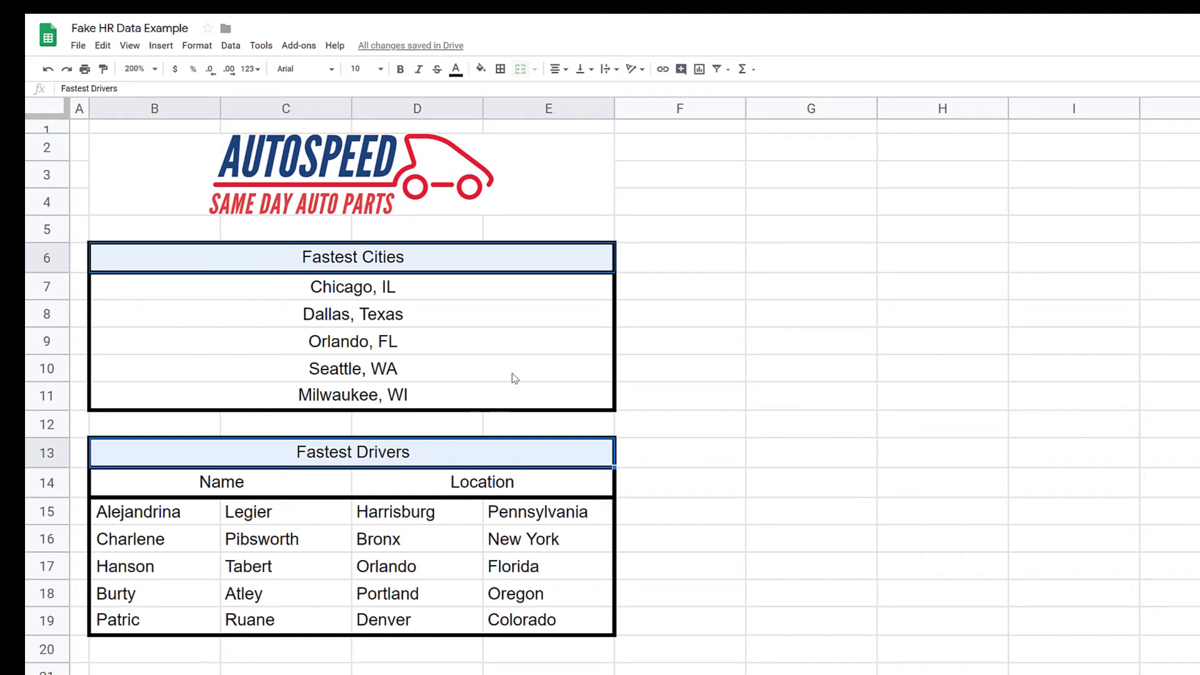
pyautogui.click(480, 68)
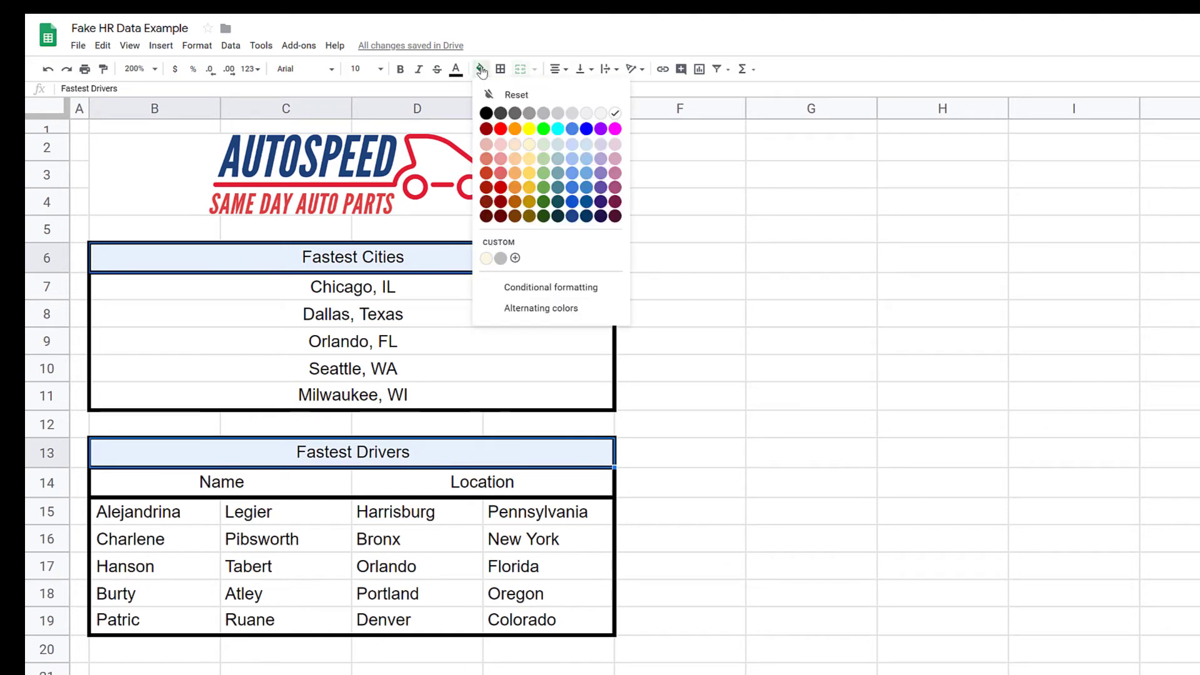
pyautogui.click(515, 145)
# Step: Make the Fastest Cities and Fastest Drivers headings bold and set their font size to 18
pyautogui.hotkey('ctrl', 'b')
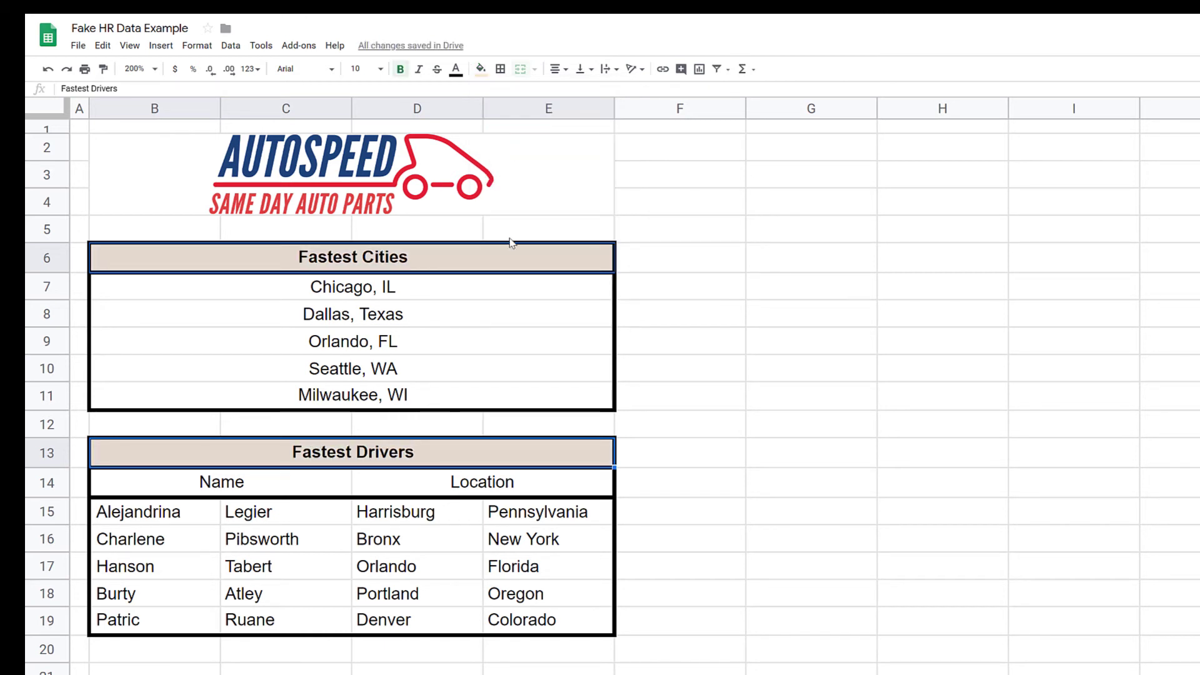
pyautogui.click(382, 70)
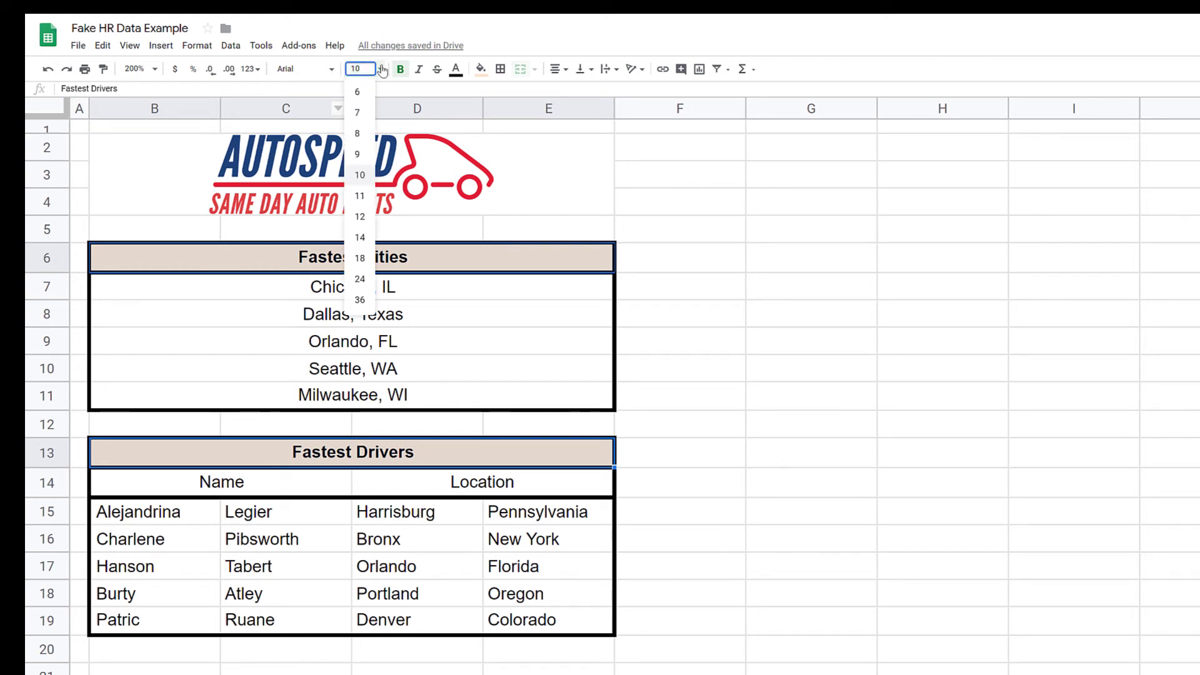
pyautogui.click(360, 256)
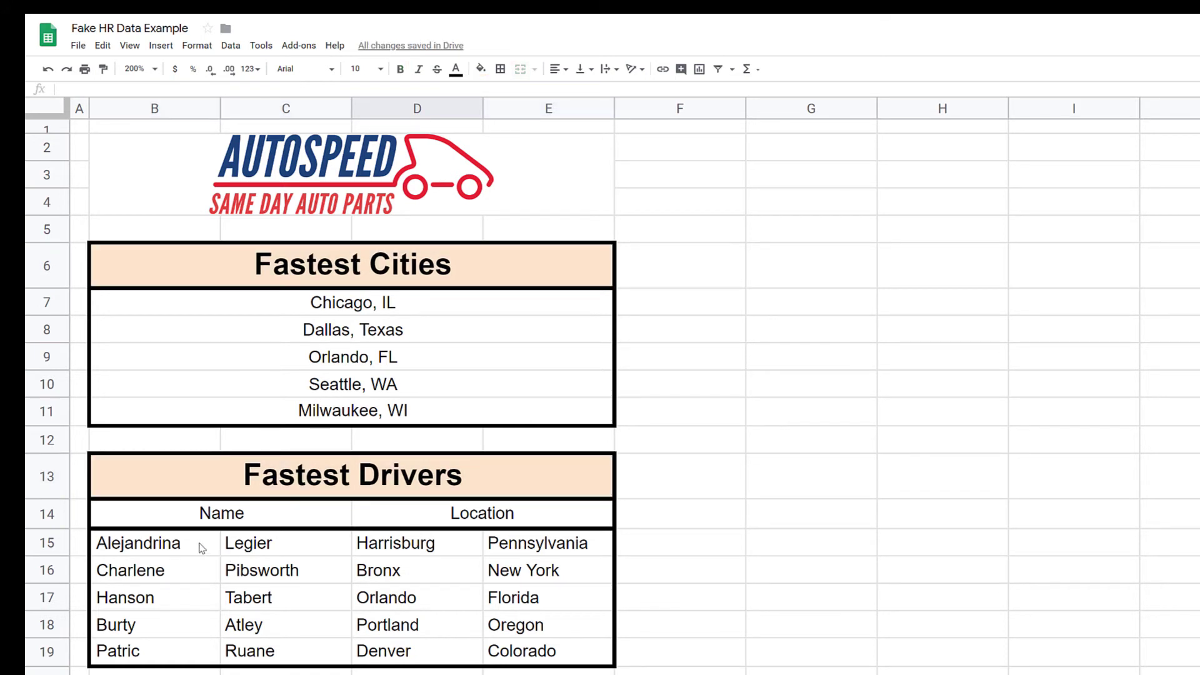
# Step: Apply alternating colors in the default grey style to the driver rows B15:E19, with the header option turned off
pyautogui.moveTo(200, 547); pyautogui.dragTo(541, 651)
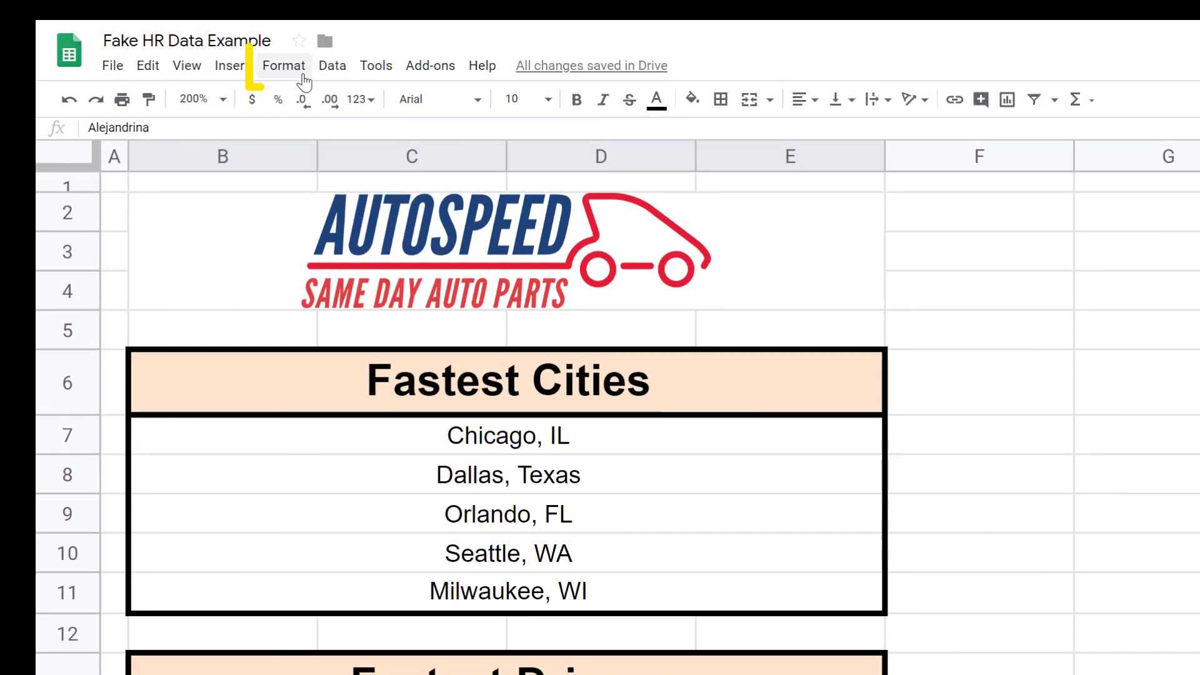
pyautogui.click(197, 45)
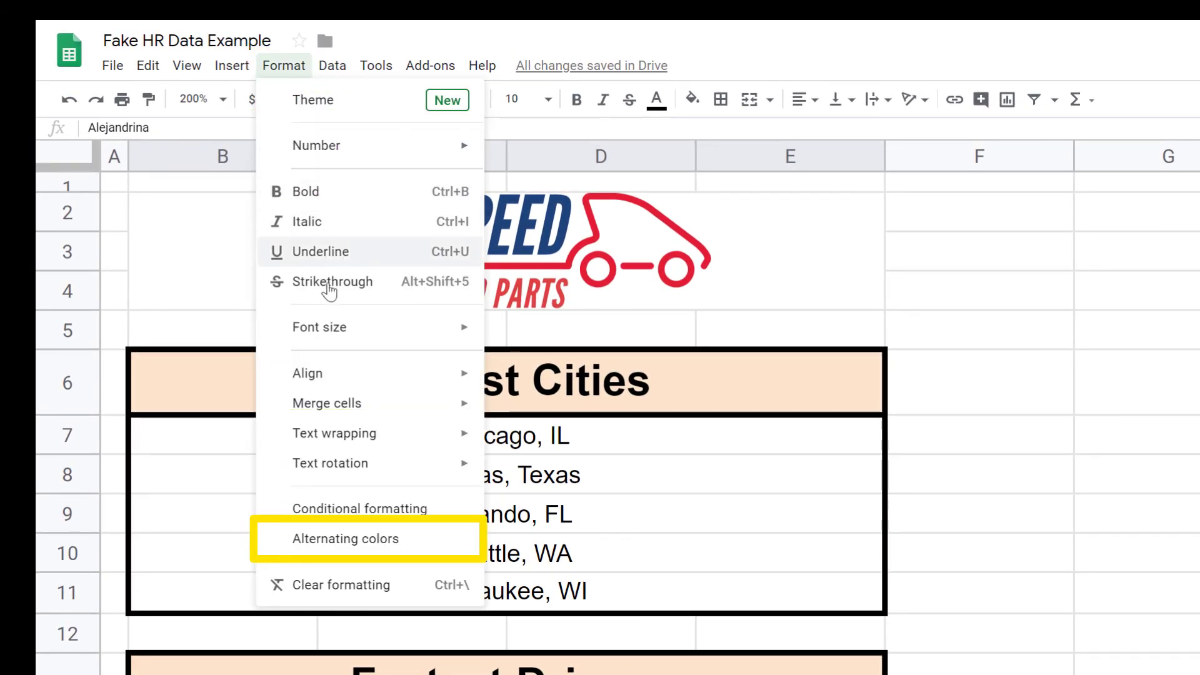
pyautogui.click(347, 544)
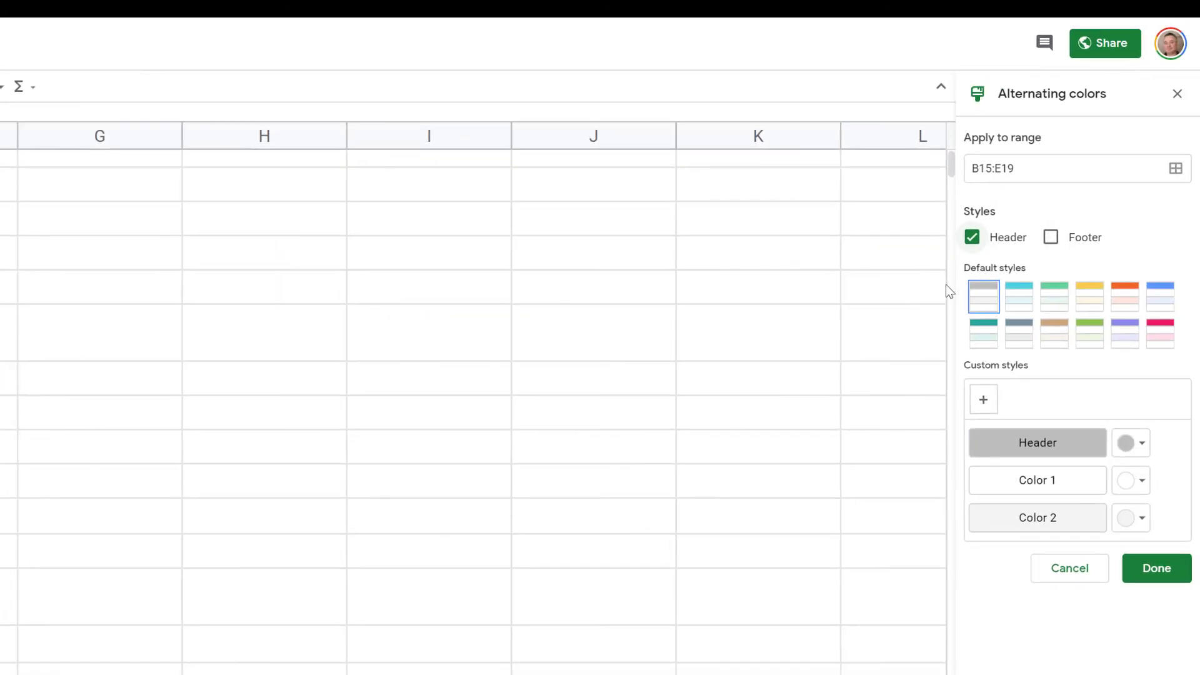
pyautogui.click(972, 237)
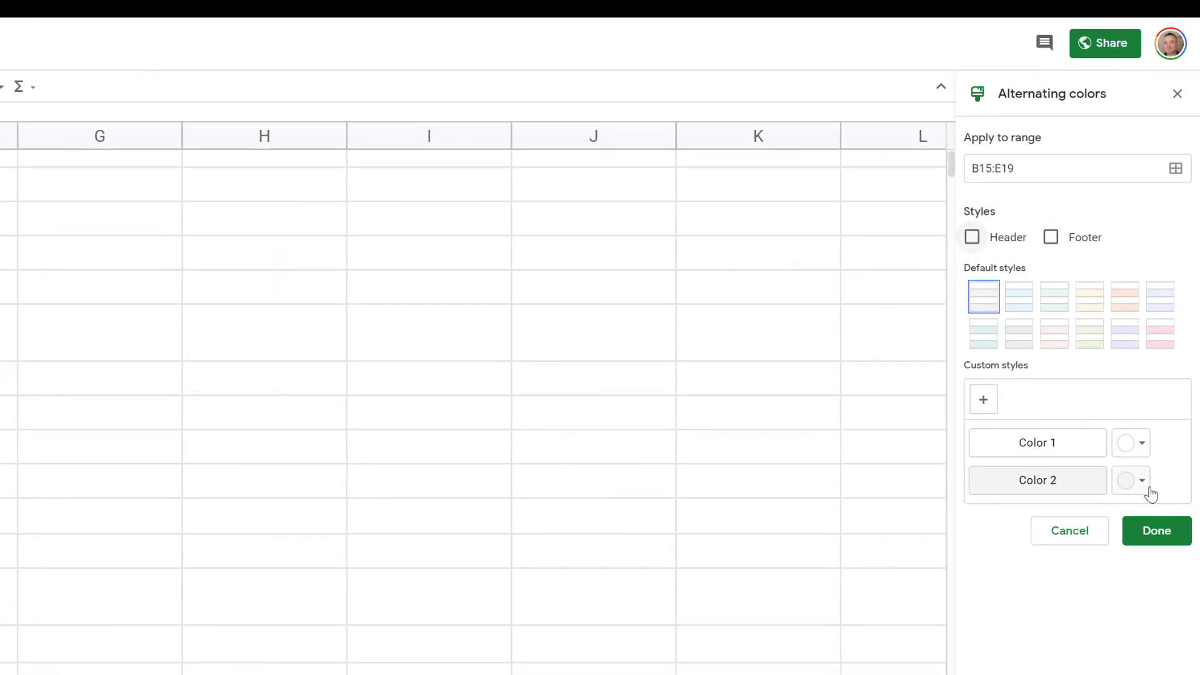
pyautogui.click(1147, 528)
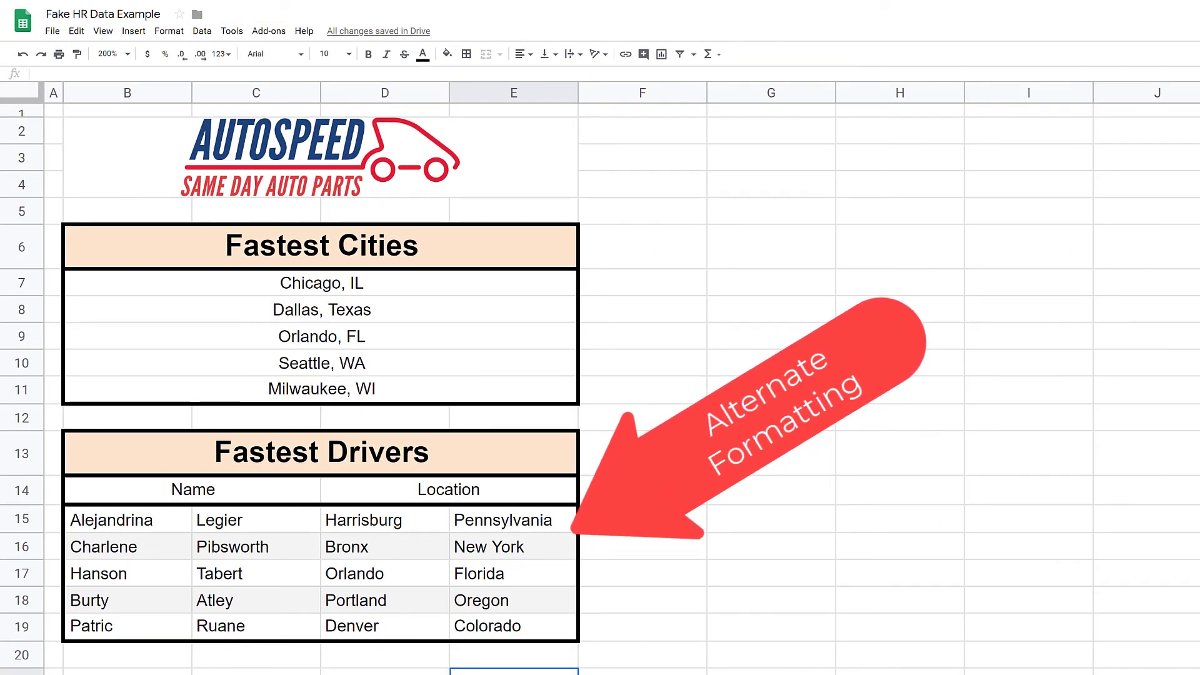
# Step: Enter the formula =B6 in cell G8 to reference the first cell of the merged Fastest Cities heading
pyautogui.click(771, 311)
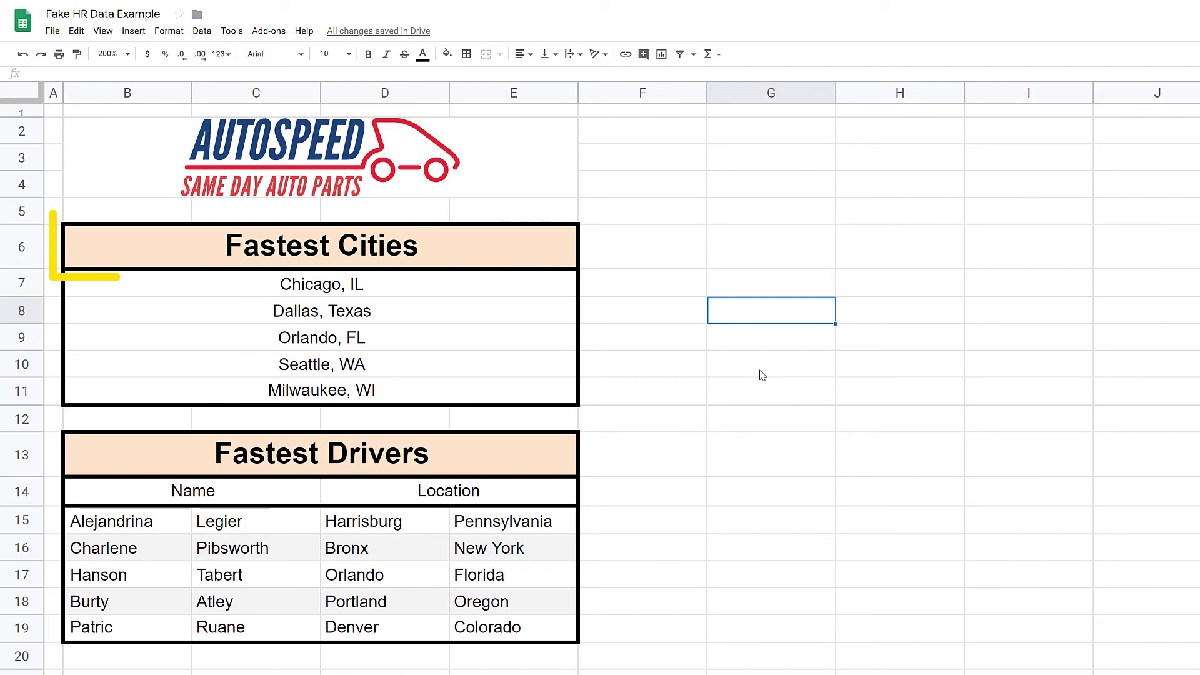
pyautogui.doubleClick(735, 321)
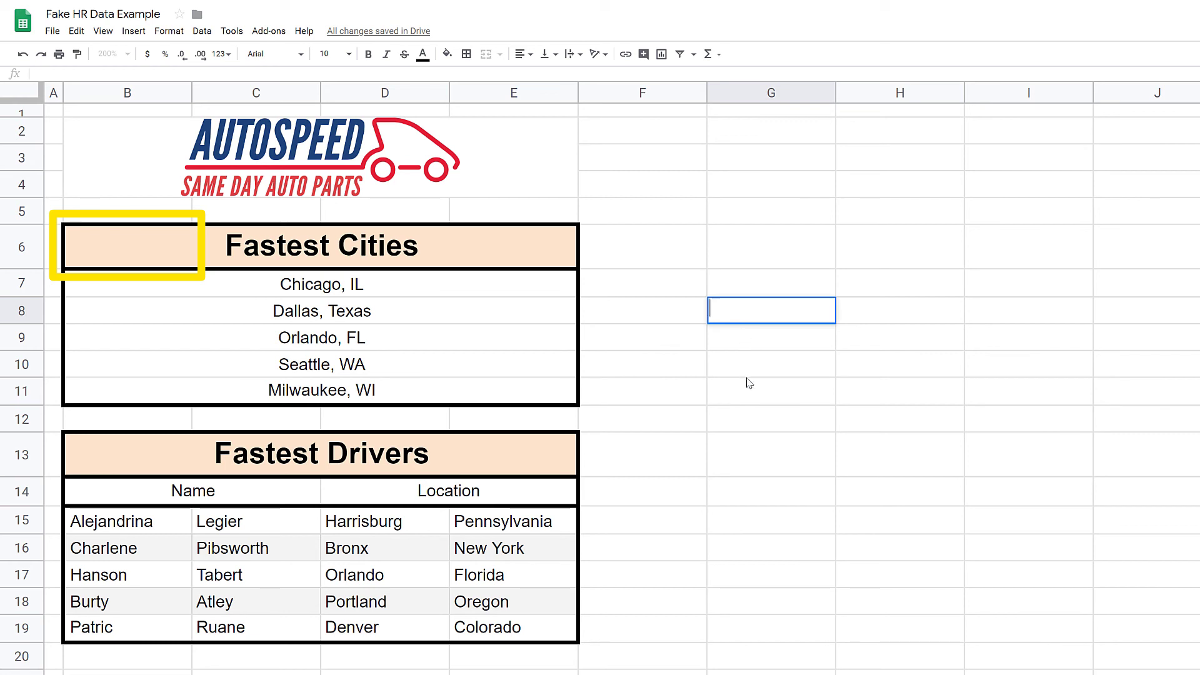
pyautogui.write('=')
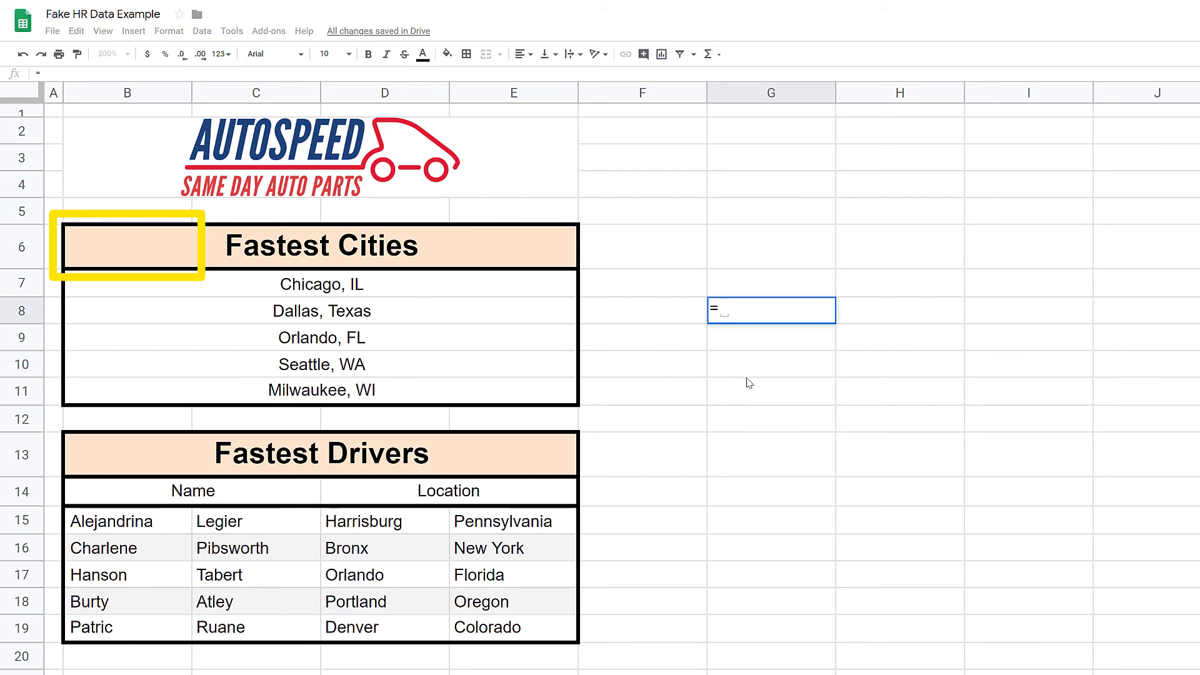
pyautogui.write('B6')
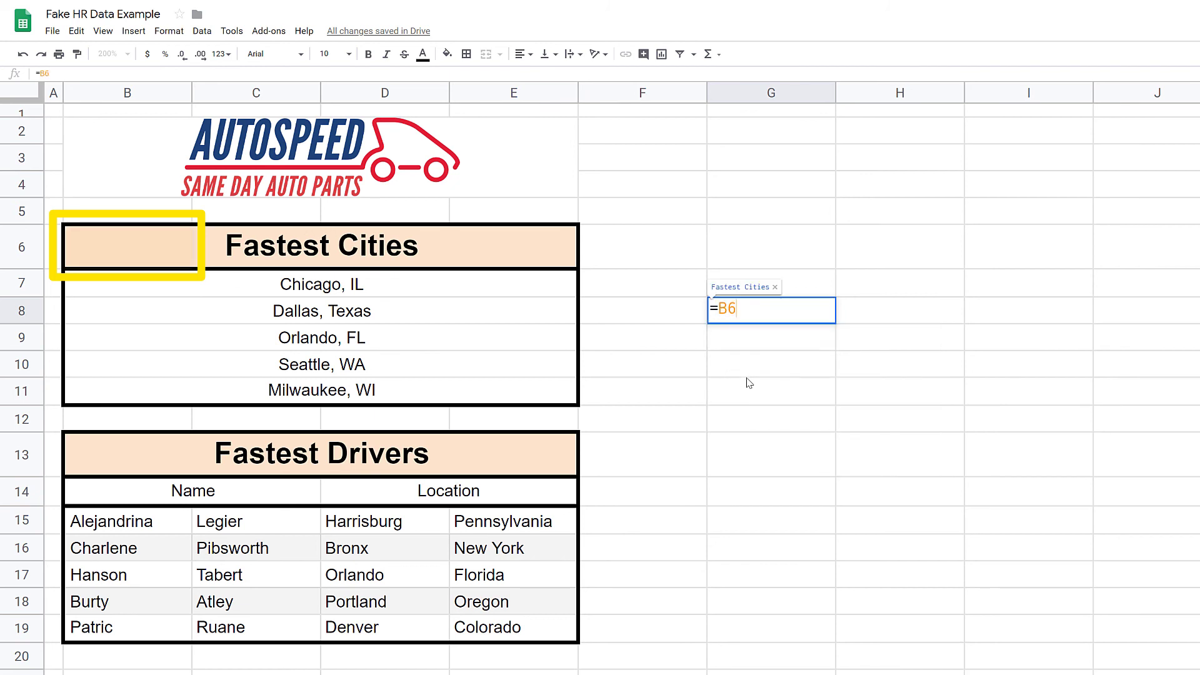
pyautogui.press('Return')
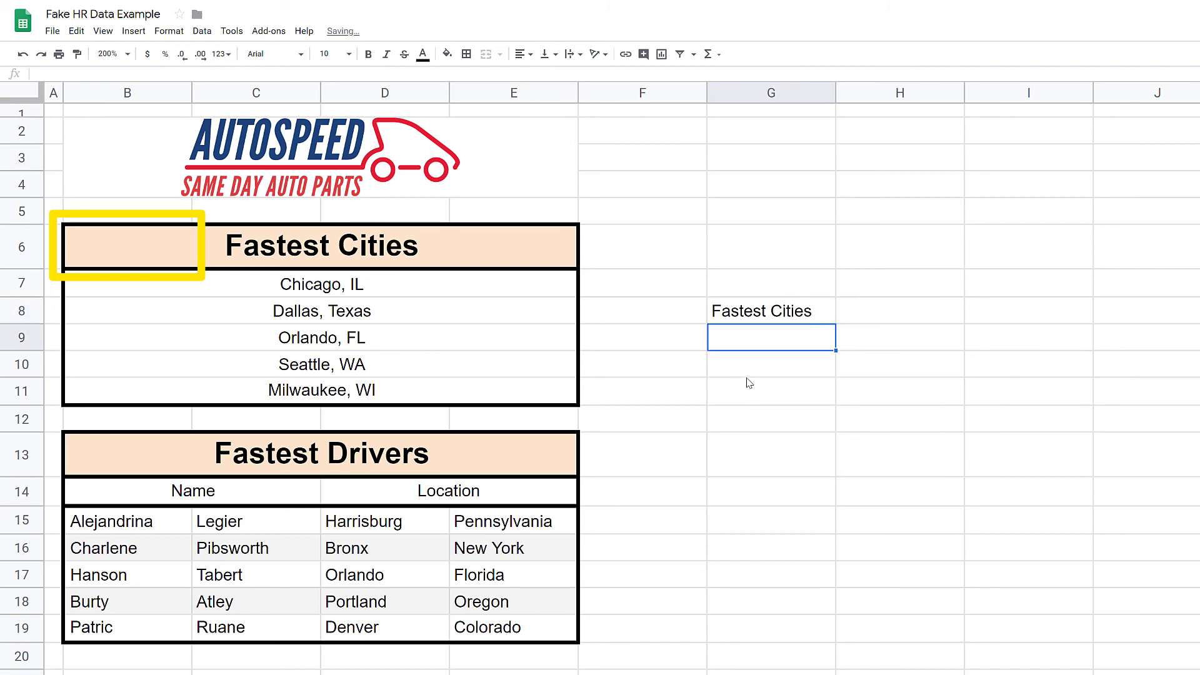
# Step: Replace the formula in G8 with =C6 to reference the second cell of the merged heading
pyautogui.press('Up')
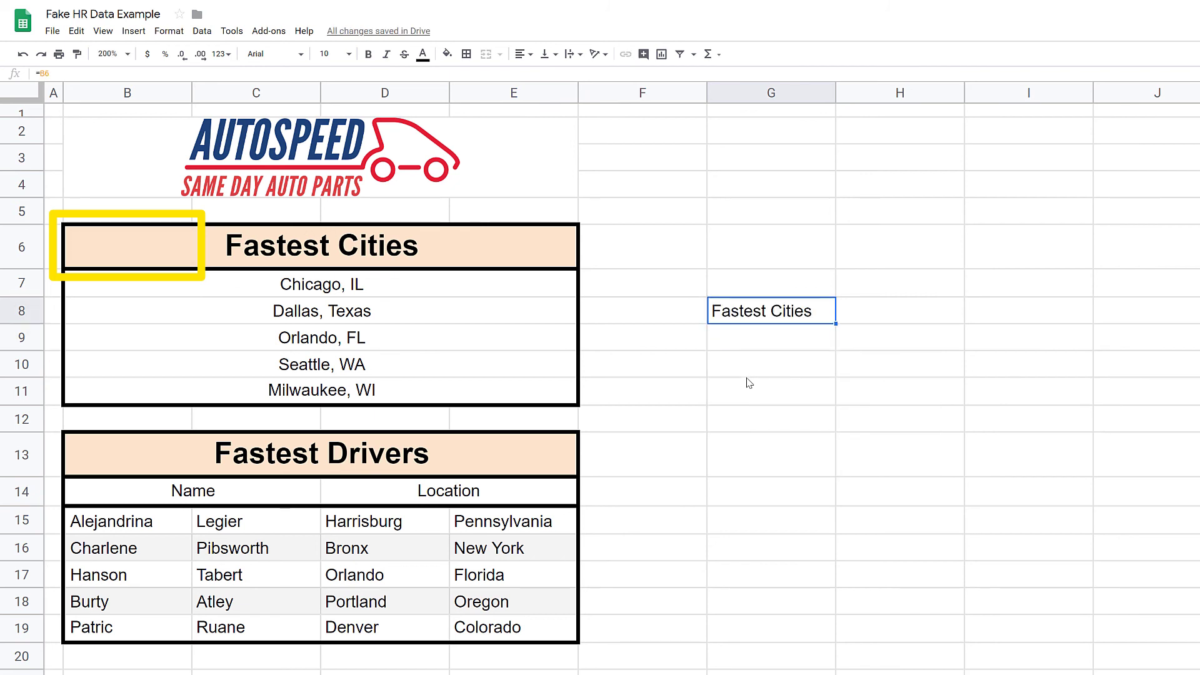
pyautogui.write('=')
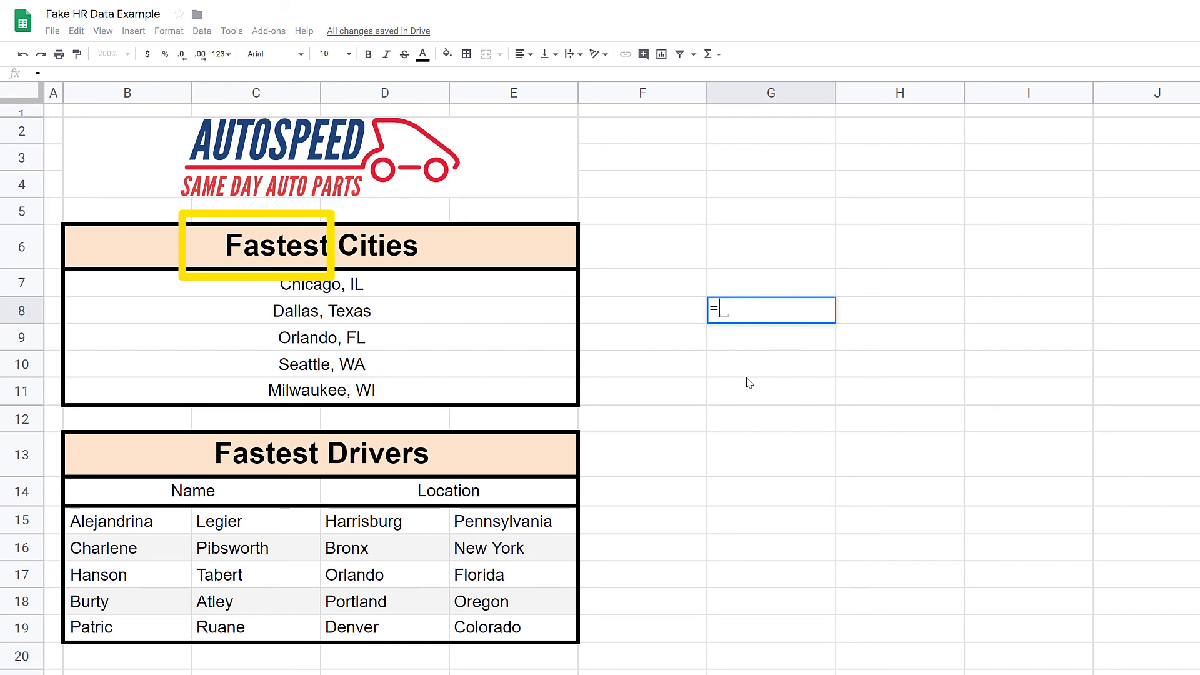
pyautogui.write('C6')
pyautogui.press('Return')
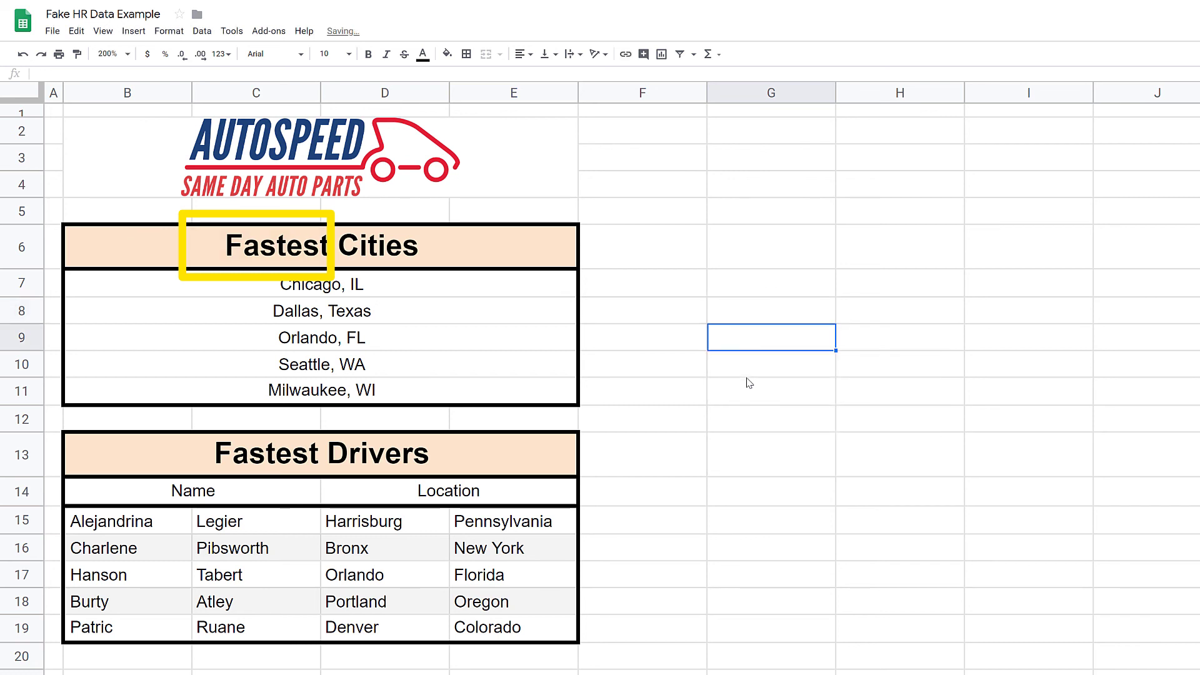